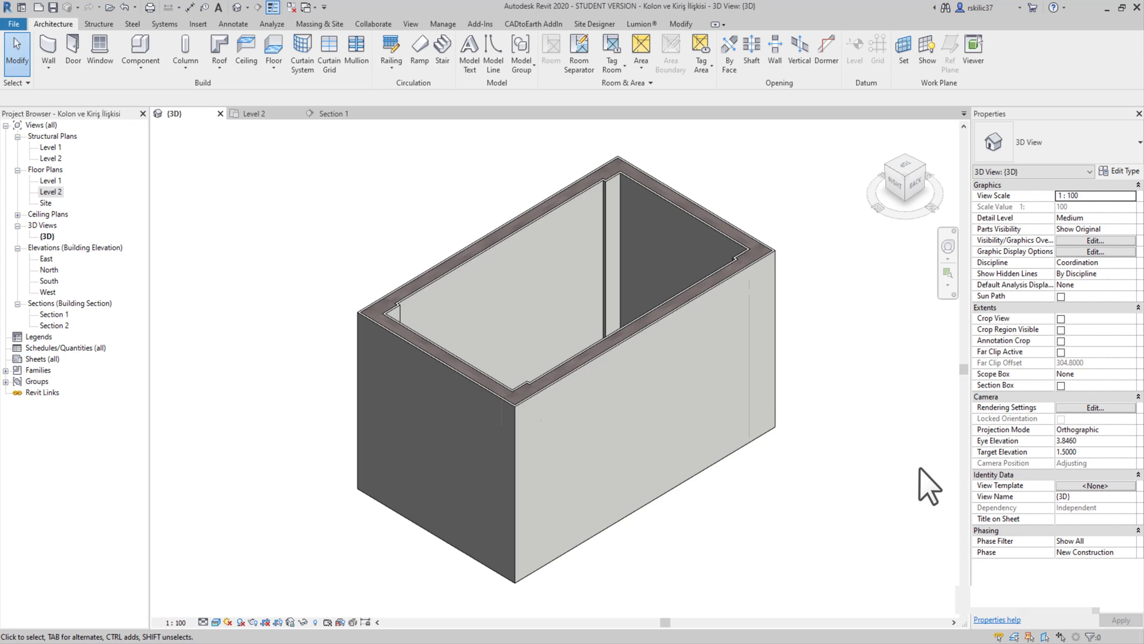
- Open the Level 2 plan and start a new floor sketch with the Line draw tool
double_click(51, 191)
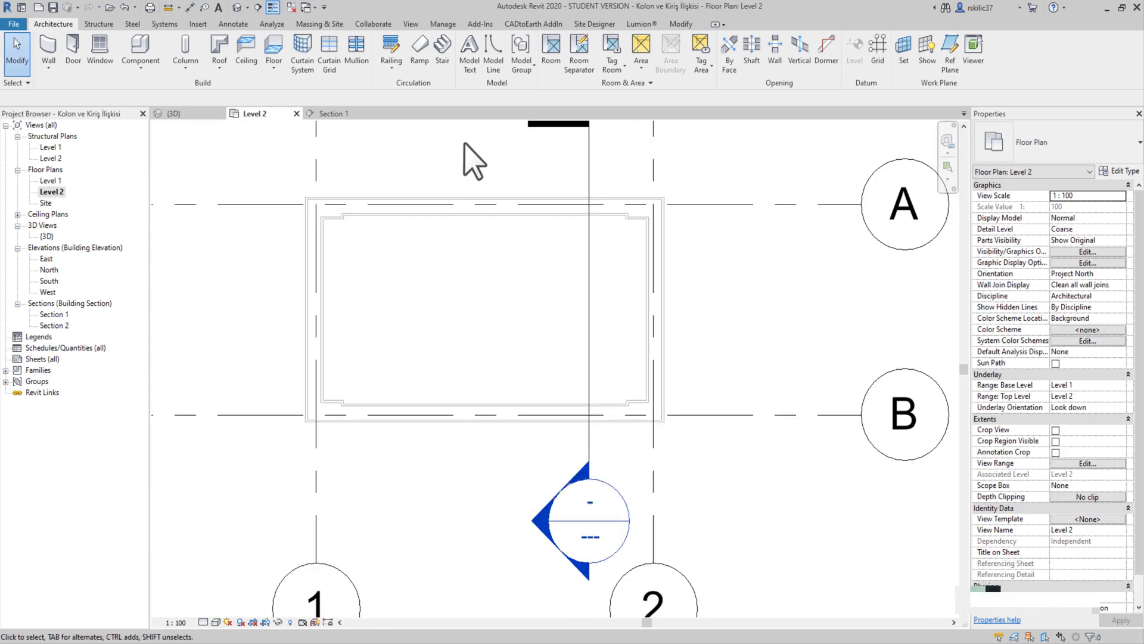
left_click(274, 48)
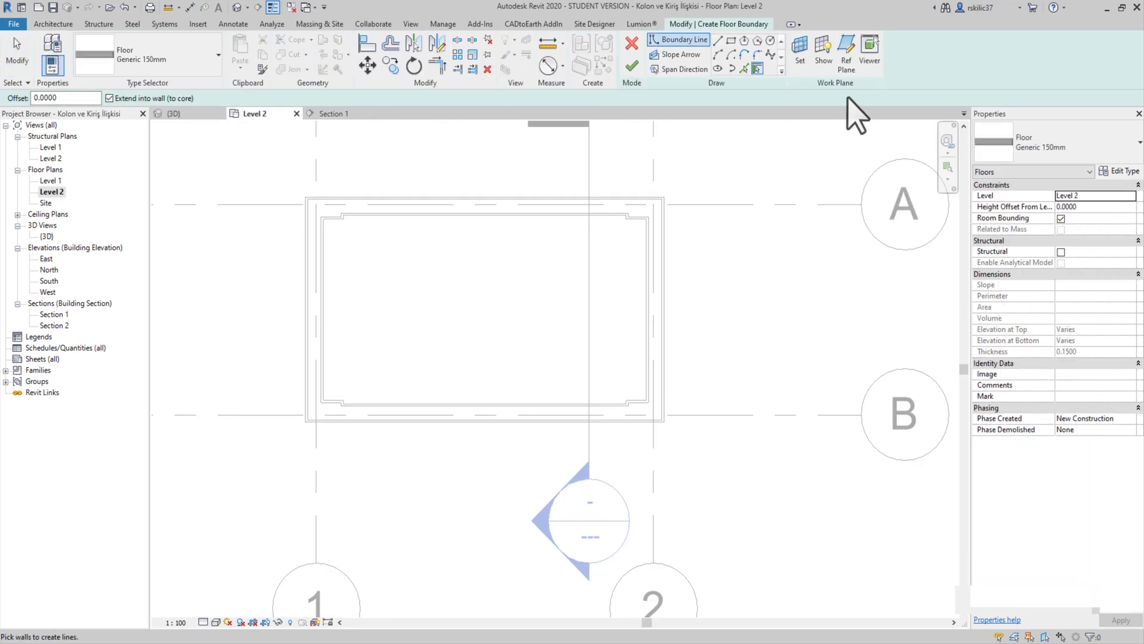
left_click(718, 40)
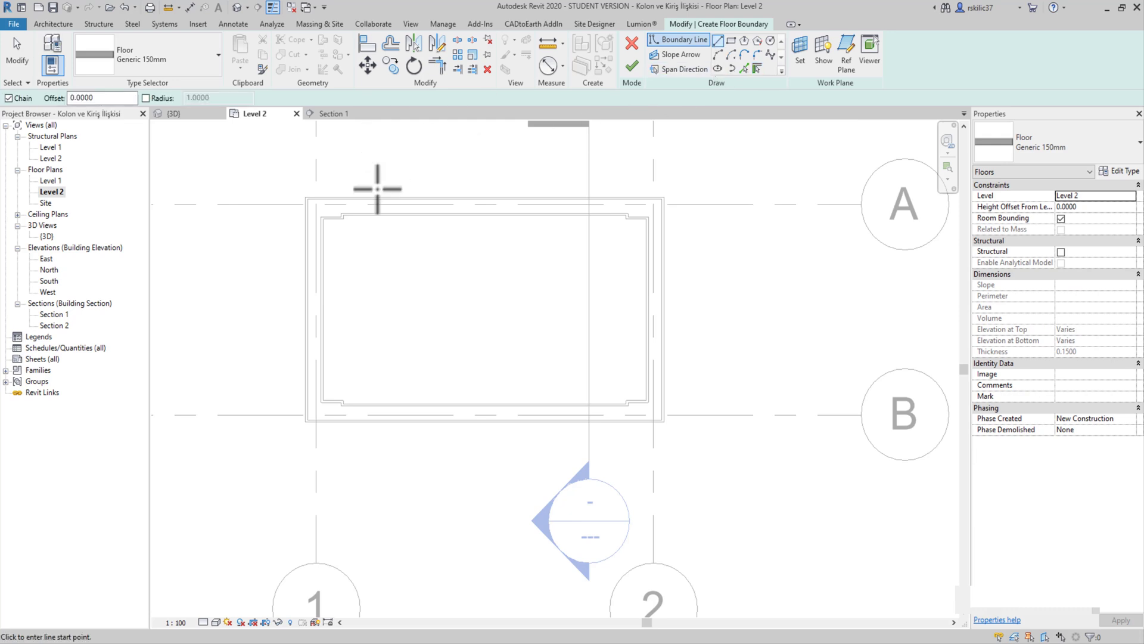
scroll(358, 215, "up", 3)
scroll(302, 221, "down", 4)
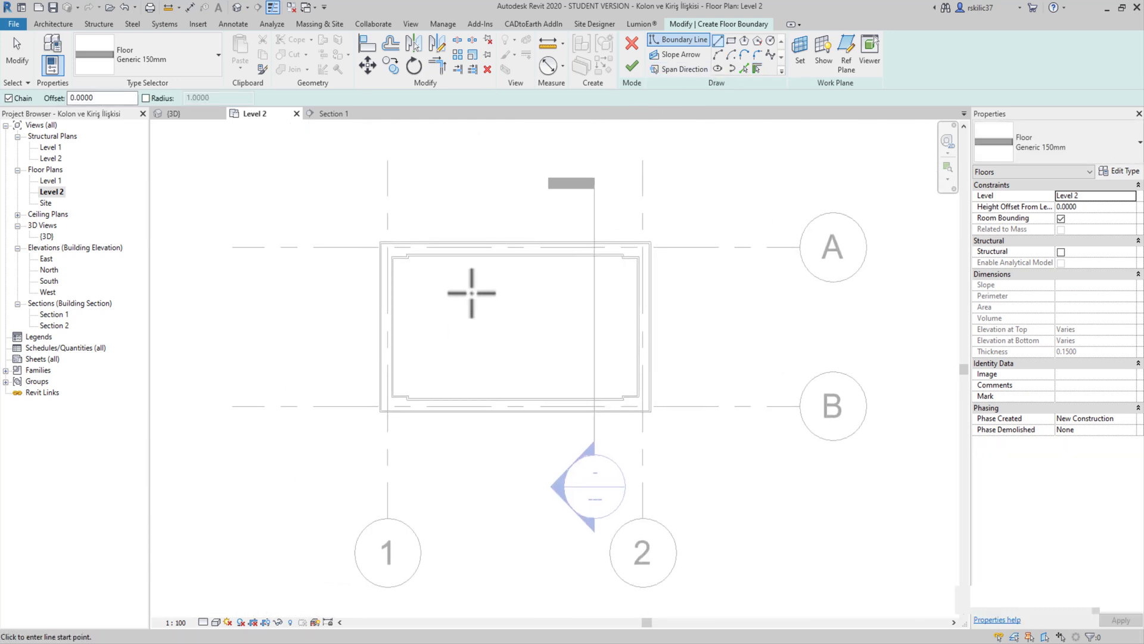
scroll(477, 299, "up", 2)
scroll(424, 273, "up", 2)
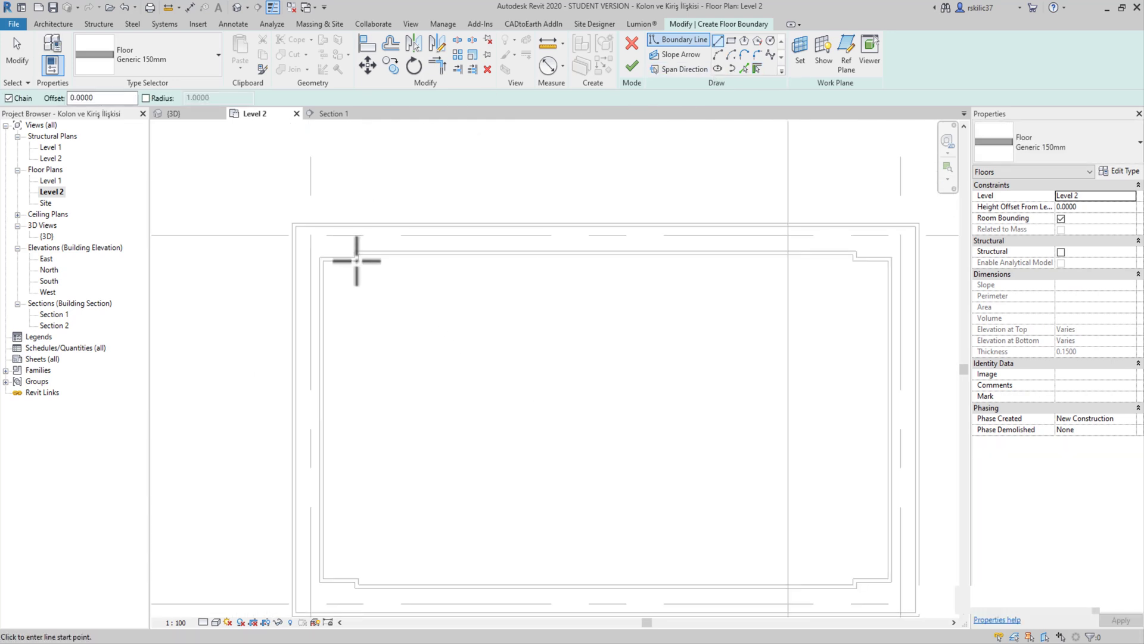
scroll(360, 258, "up", 2)
- Sketch boundary lines along the inner beam edges, snapping to the column corner and beam
left_click(354, 243)
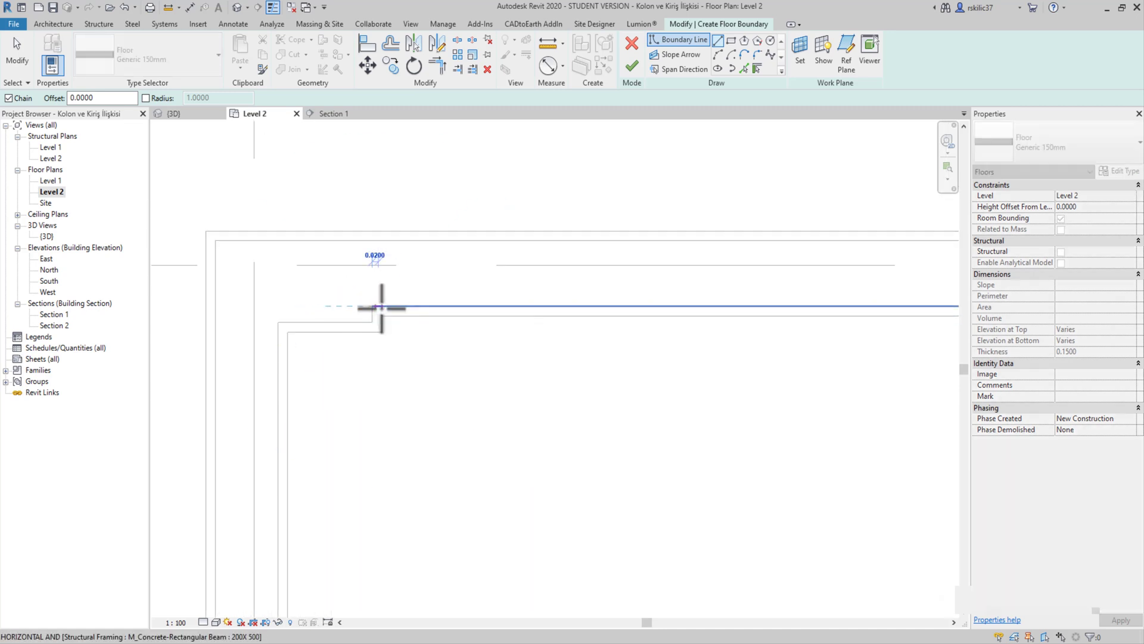
middle_click_drag(748, 409, 609, 409)
scroll(462, 280, "up", 2)
scroll(480, 245, "up", 2)
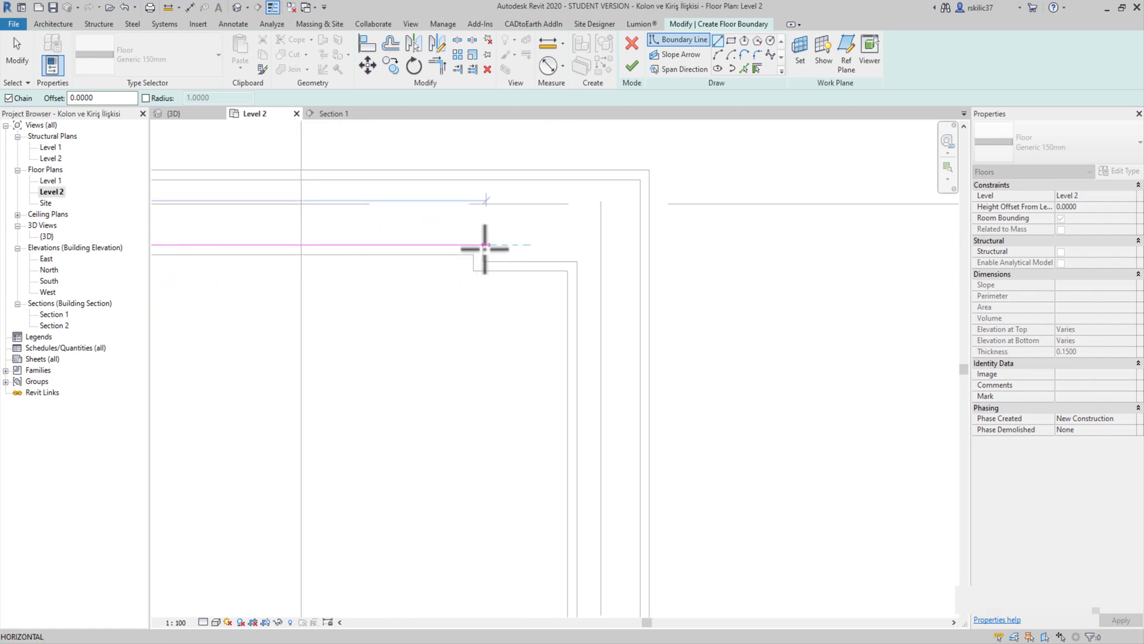
scroll(484, 276, "up", 2)
left_click(484, 271)
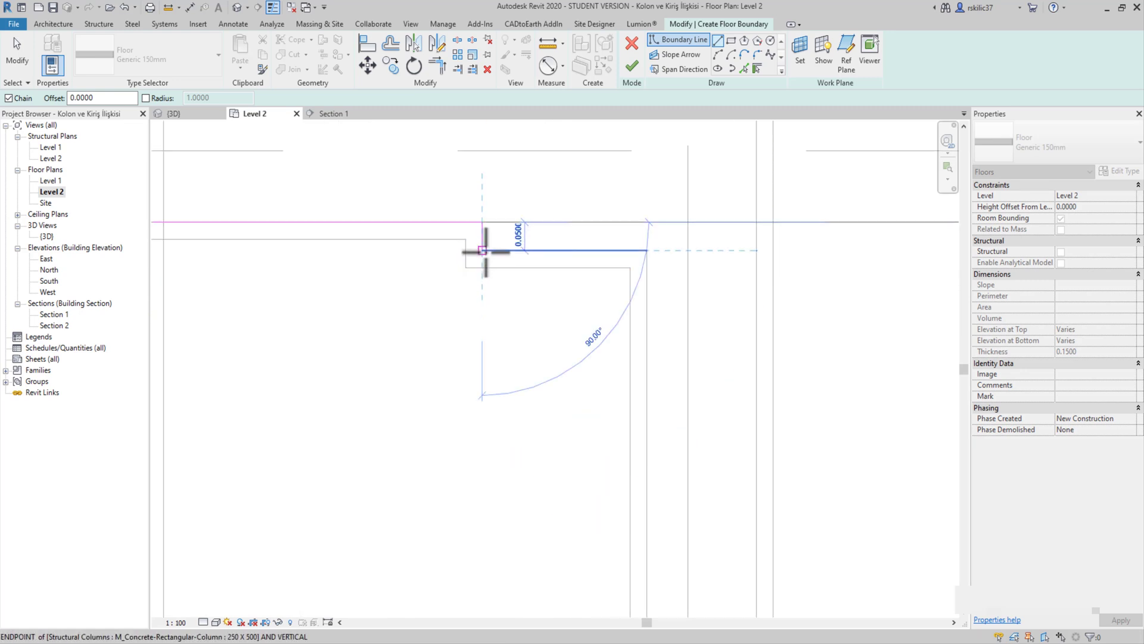
scroll(483, 256, "down", 1)
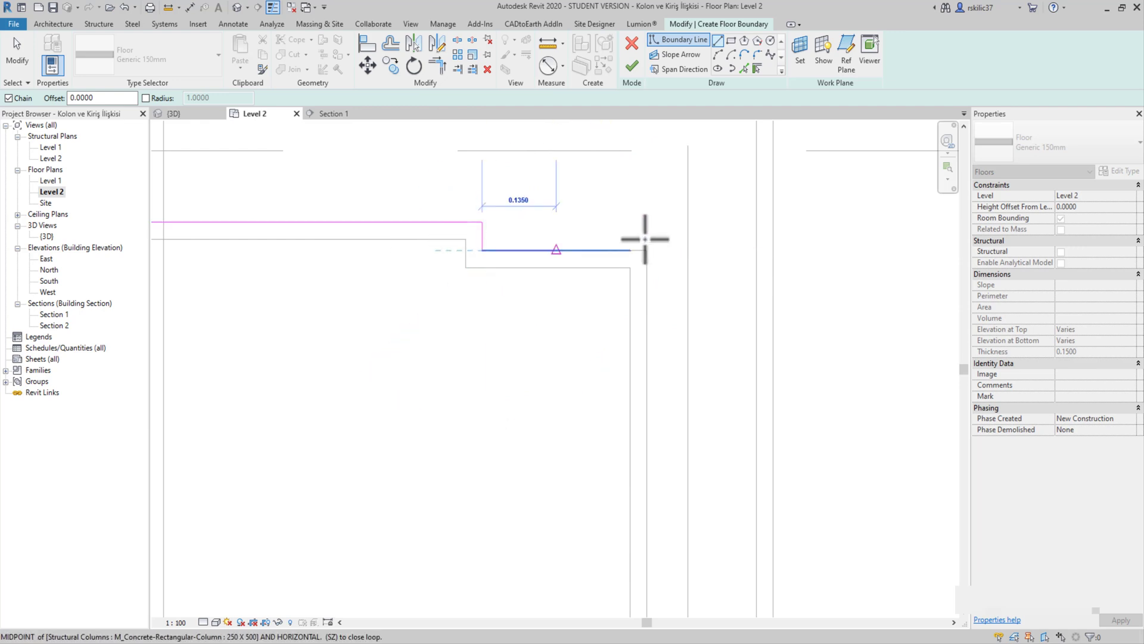
left_click(646, 250)
scroll(471, 145, "down", 2)
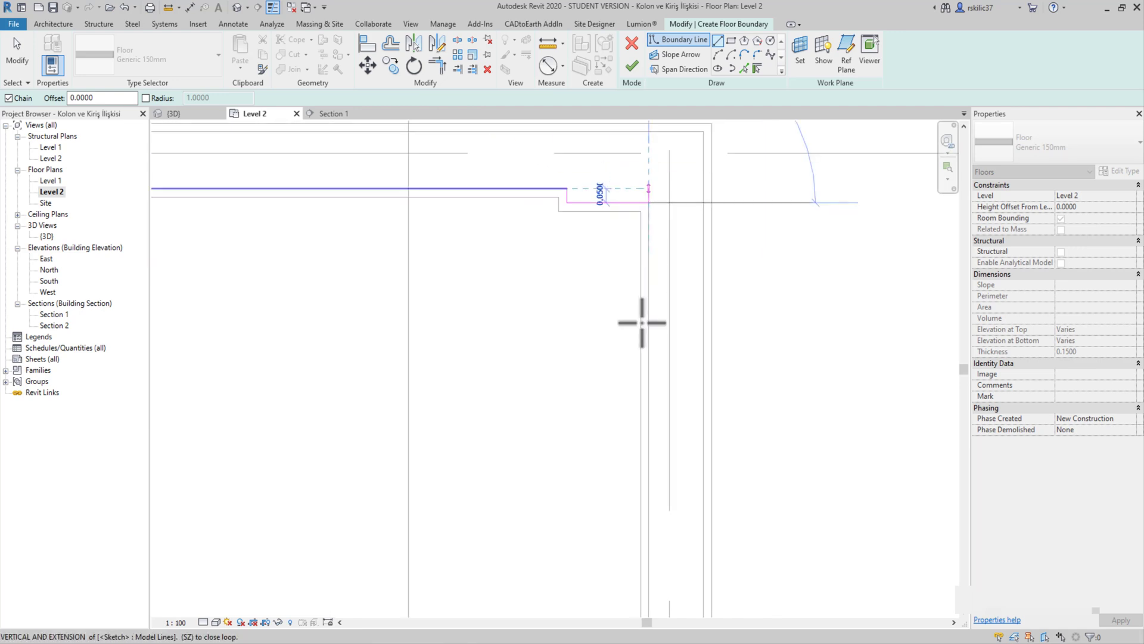
mouse_move(637, 314)
middle_mouse_down()
mouse_move(642, 409)
mouse_move(660, 358)
middle_mouse_up()
- Complete the boundary at the upper corner, jogging around the column and closing onto the top line
scroll(659, 358, "up", 2)
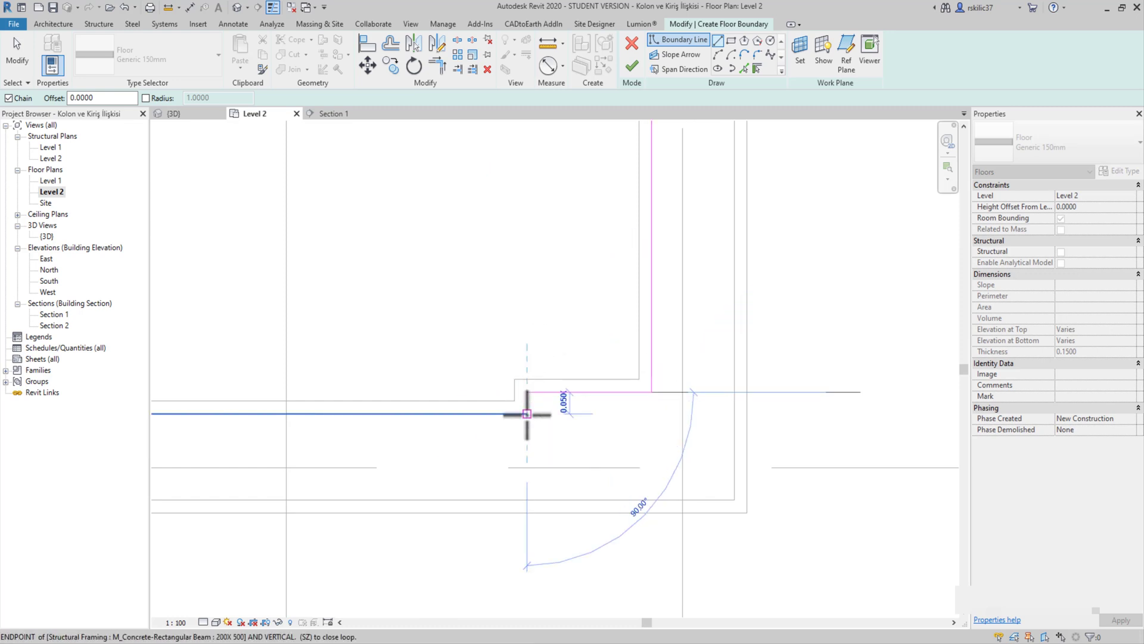
mouse_move(523, 403)
middle_mouse_down()
mouse_move(322, 405)
mouse_move(651, 416)
mouse_move(651, 388)
middle_mouse_up()
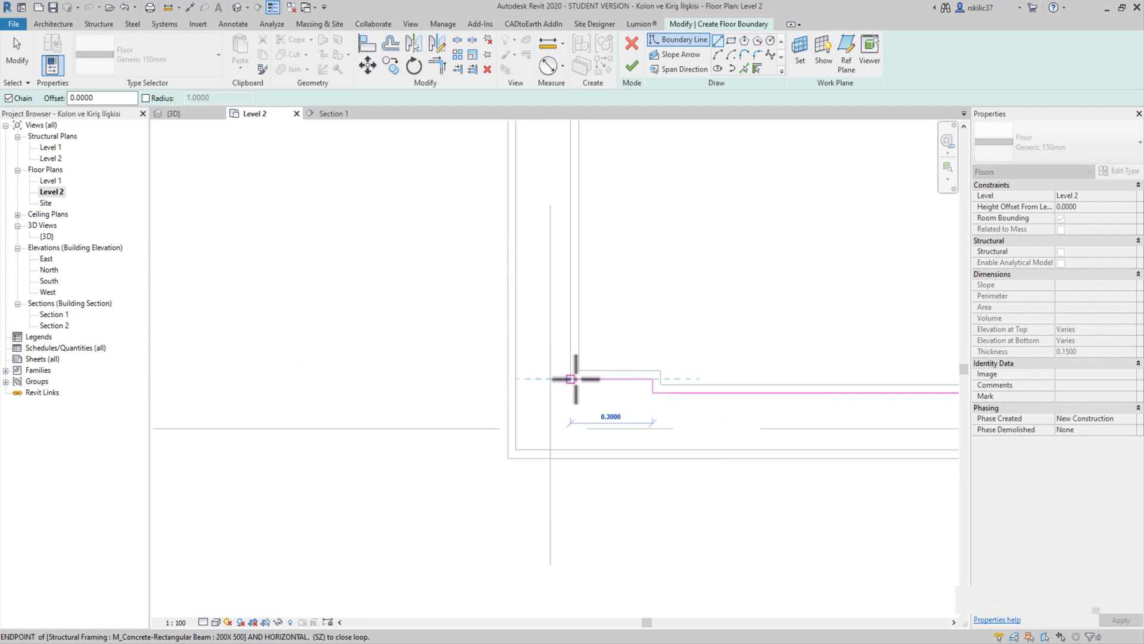
mouse_move(542, 327)
middle_mouse_down()
mouse_move(518, 568)
mouse_move(511, 263)
middle_mouse_up()
scroll(485, 224, "up", 2)
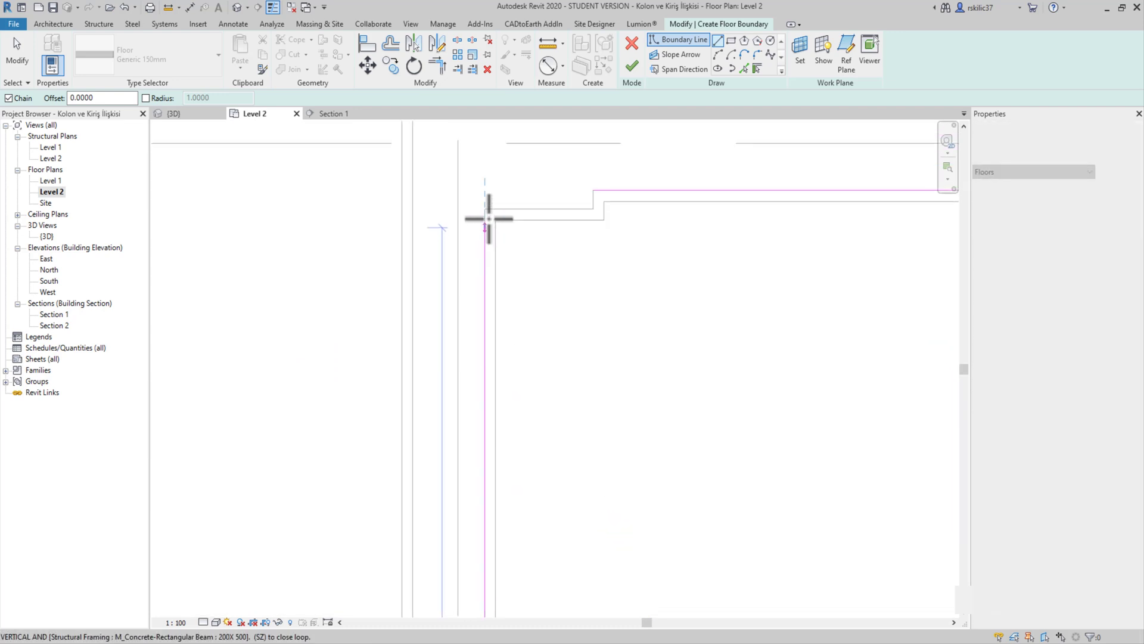
left_click(486, 209)
left_click(591, 220)
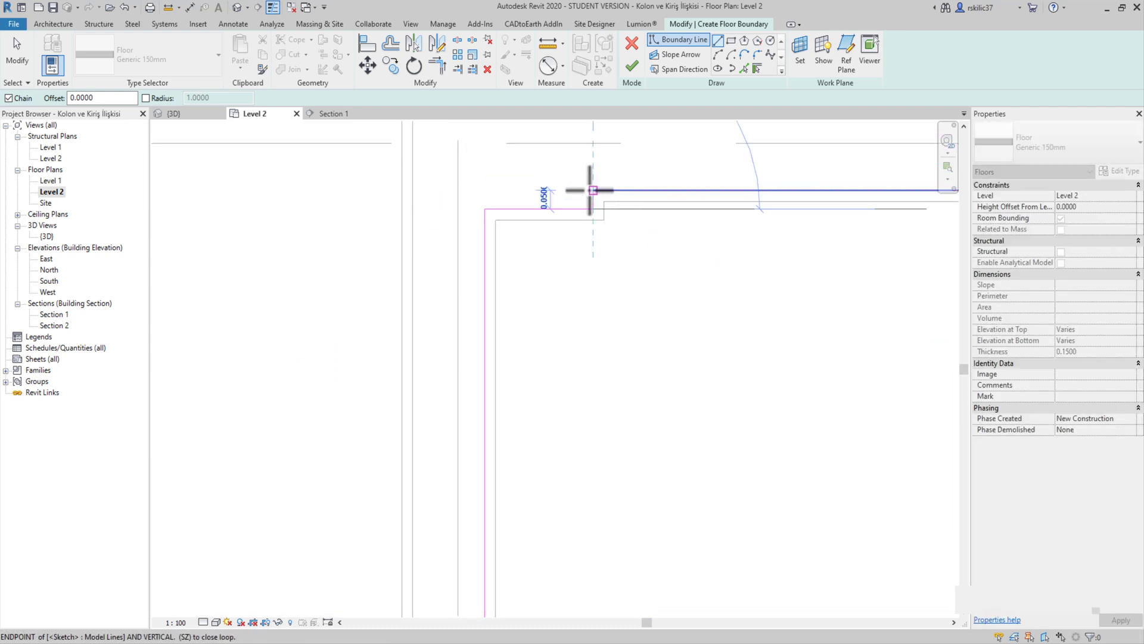
left_click(592, 191)
scroll(299, 332, "down", 3)
scroll(555, 292, "down", 3)
- End the Line tool, review the closed sketch and finish it as a Generic 150mm floor
mouse_move(677, 312)
middle_mouse_down()
mouse_move(728, 217)
mouse_move(608, 217)
middle_mouse_up()
key("Escape")
key("Escape")
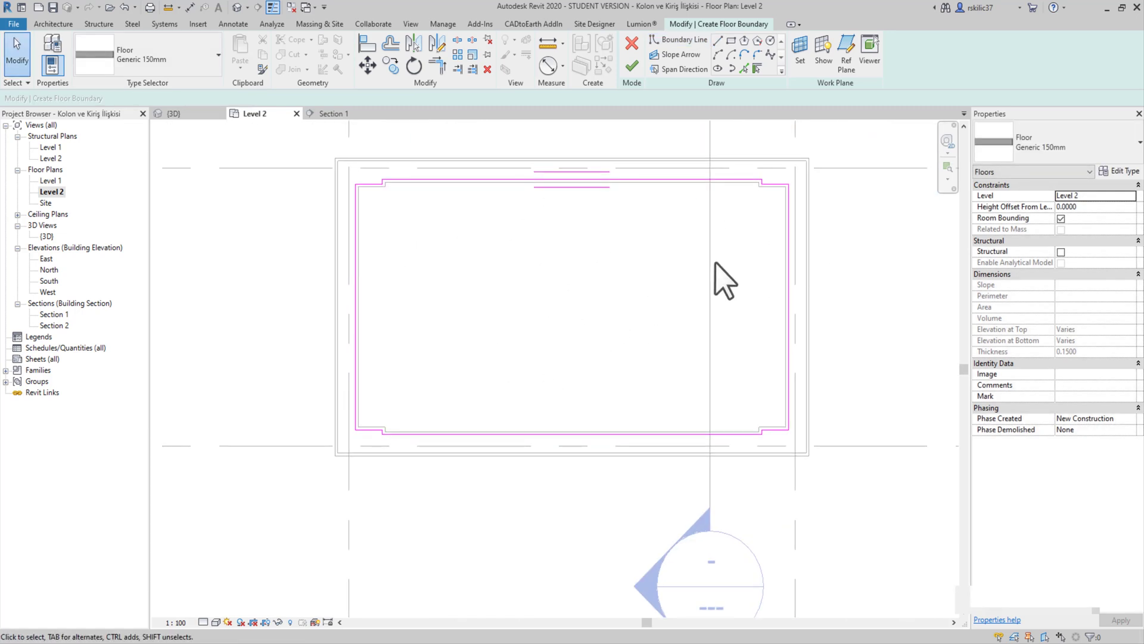
middle_click_drag(632, 333, 613, 344)
scroll(613, 344, "down", 2)
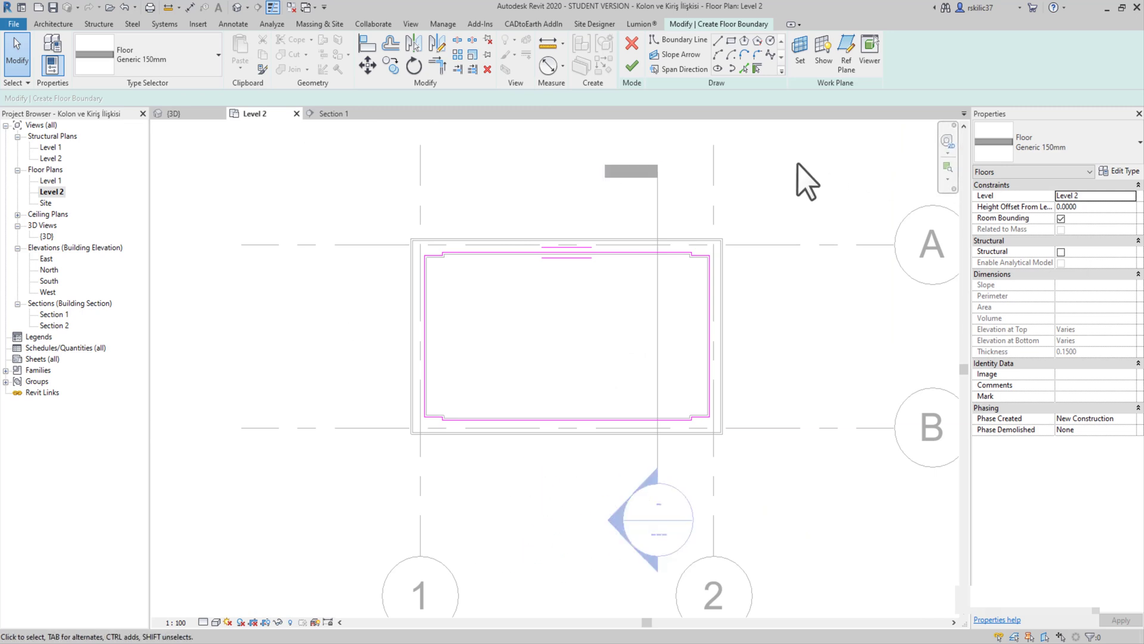
middle_click_drag(602, 253, 607, 283)
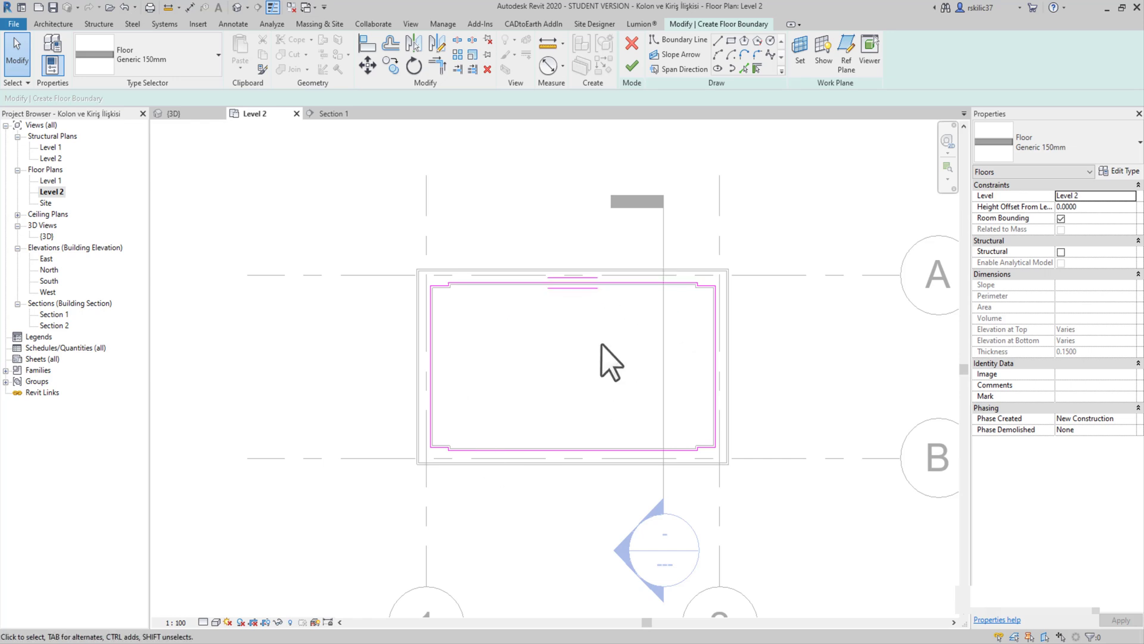
middle_click_drag(554, 410, 556, 466)
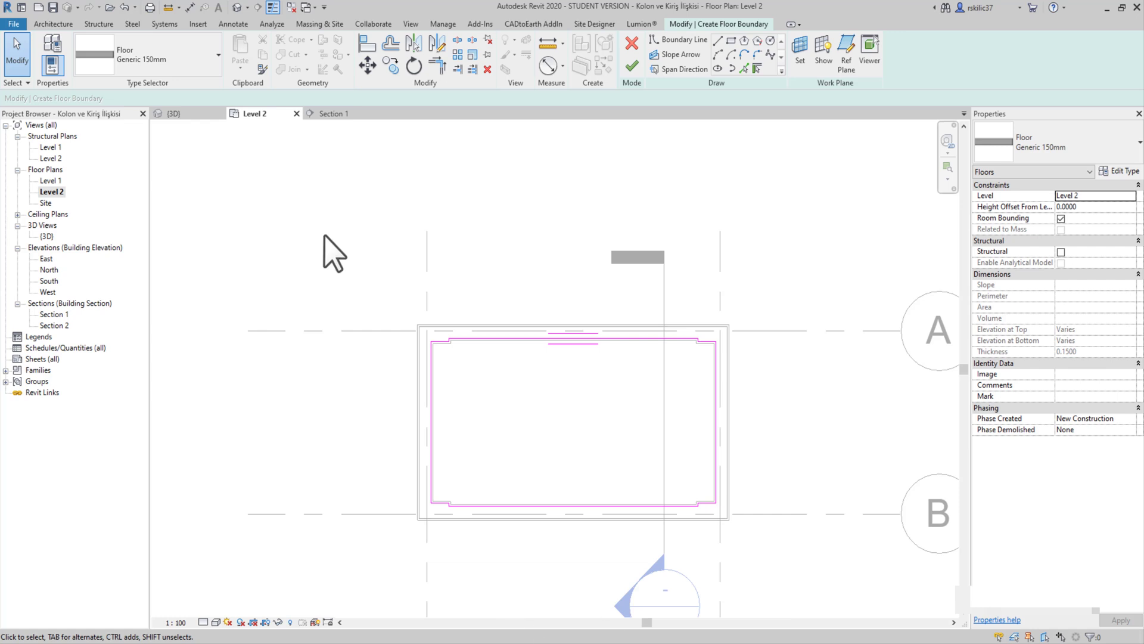
left_click(631, 71)
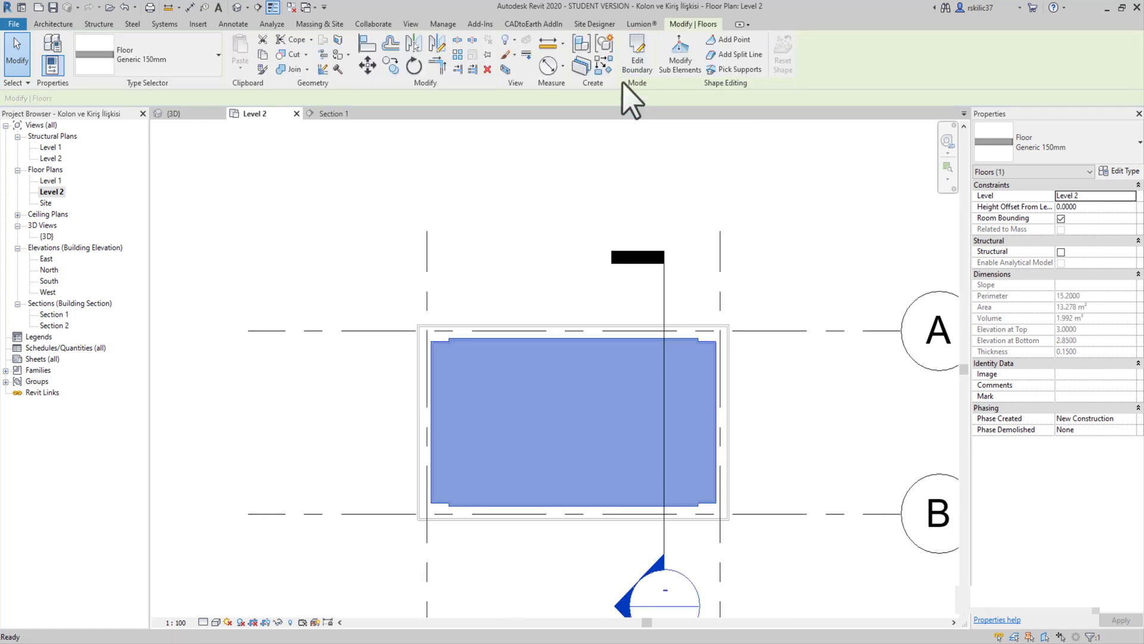
- In the 3D view, select the floor and open its type's layer structure
left_click(237, 7)
left_click(569, 251)
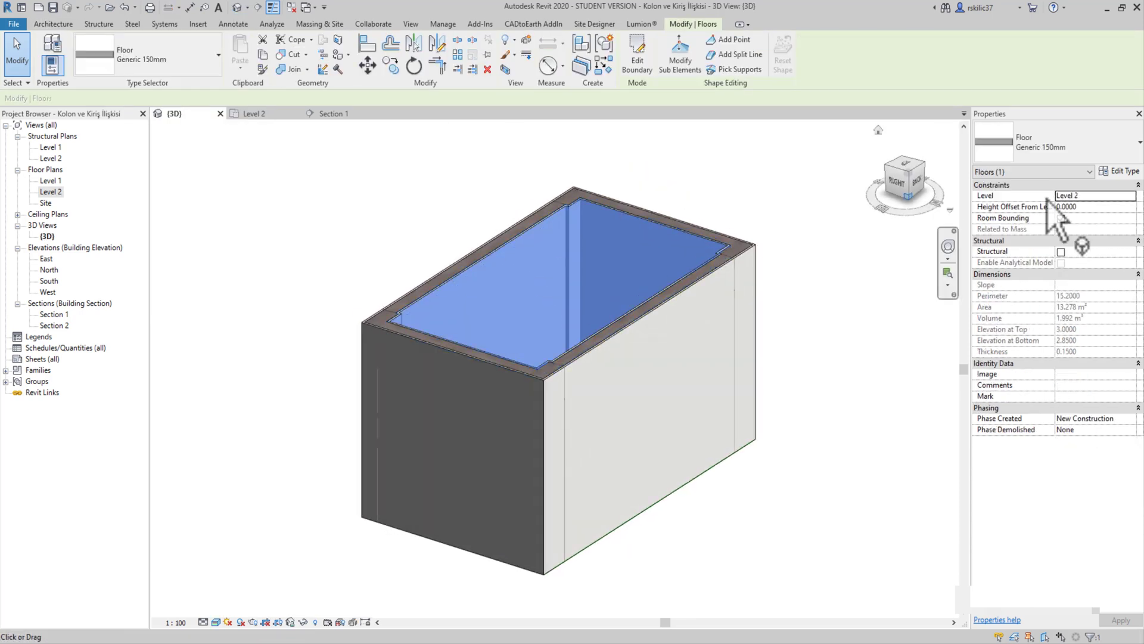
left_click(1120, 170)
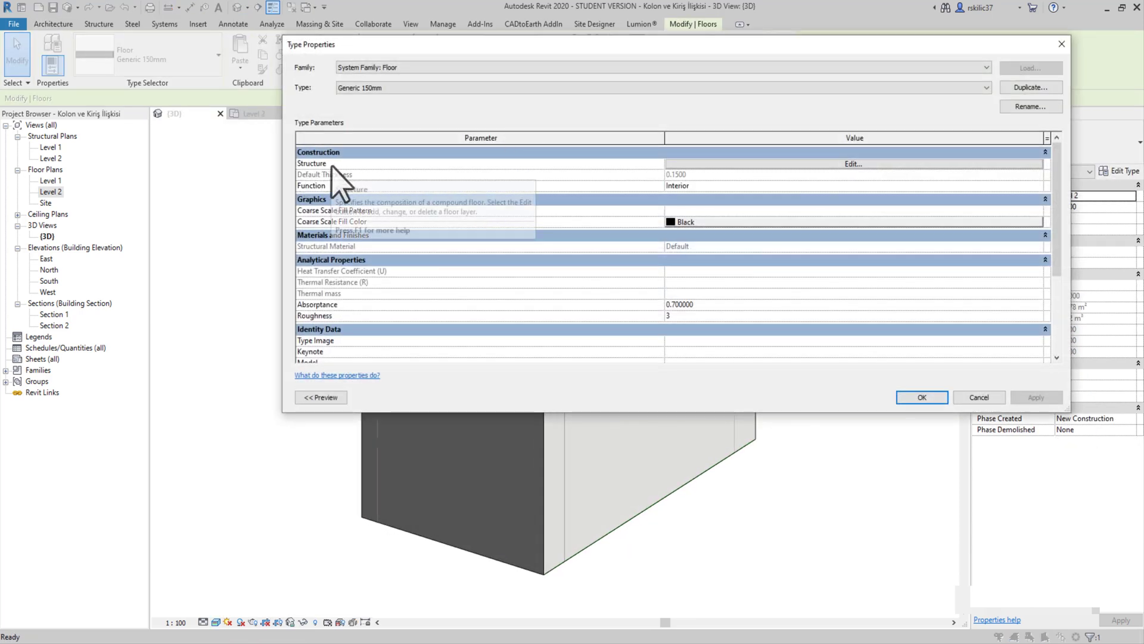
left_click(852, 164)
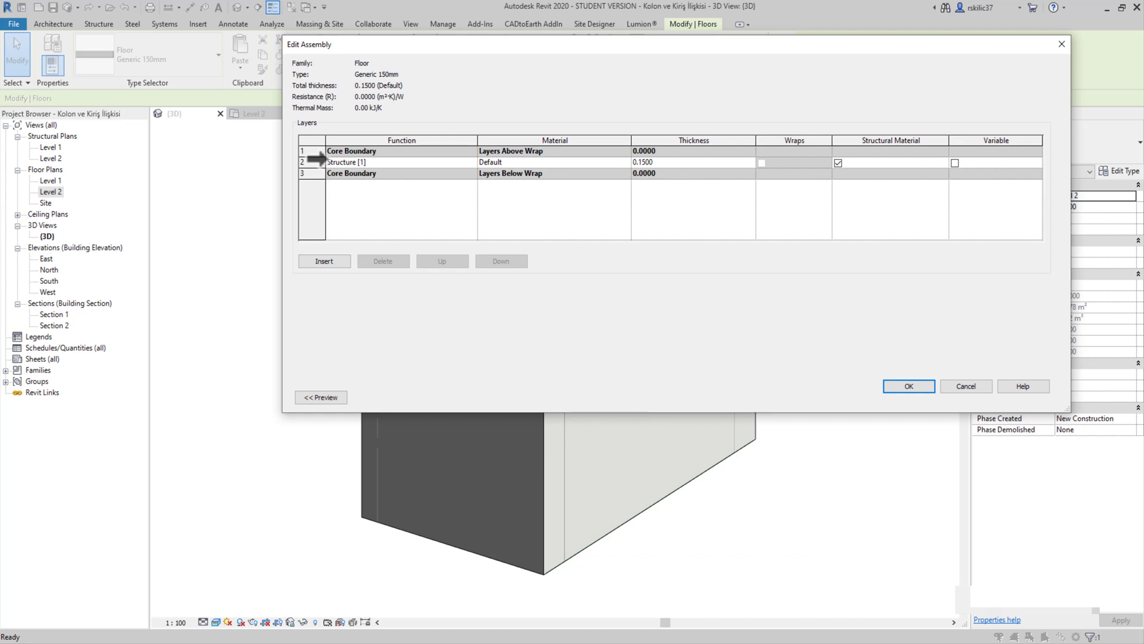
- Insert a new layer beside Structure [1] with thickness 0.0300
left_click(305, 162)
left_click(325, 261)
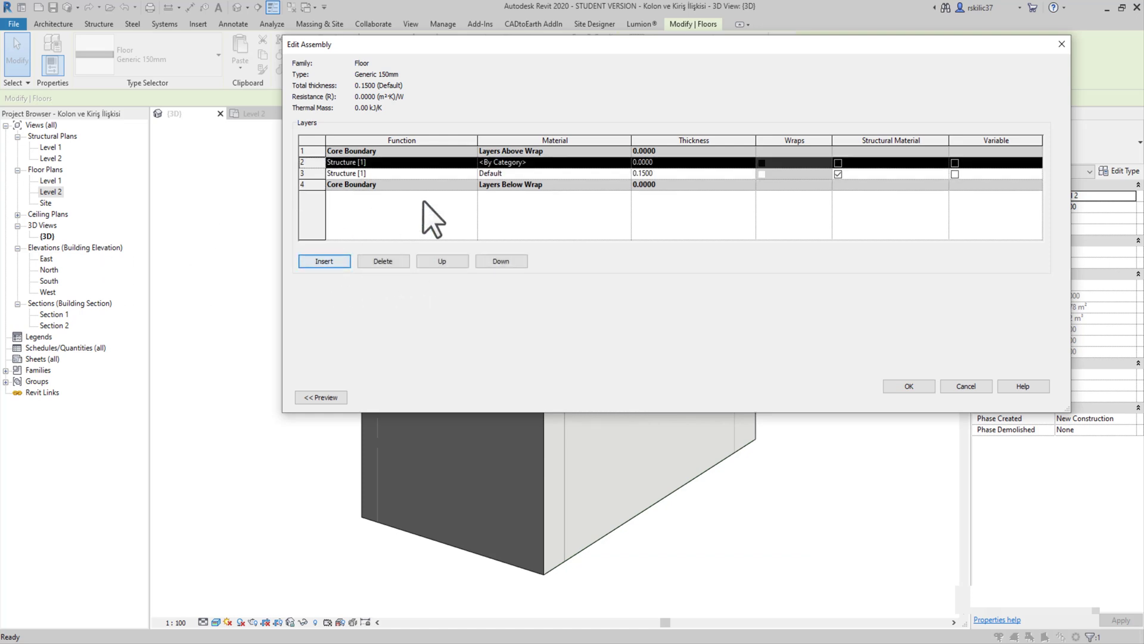
left_click(663, 164)
type(".03")
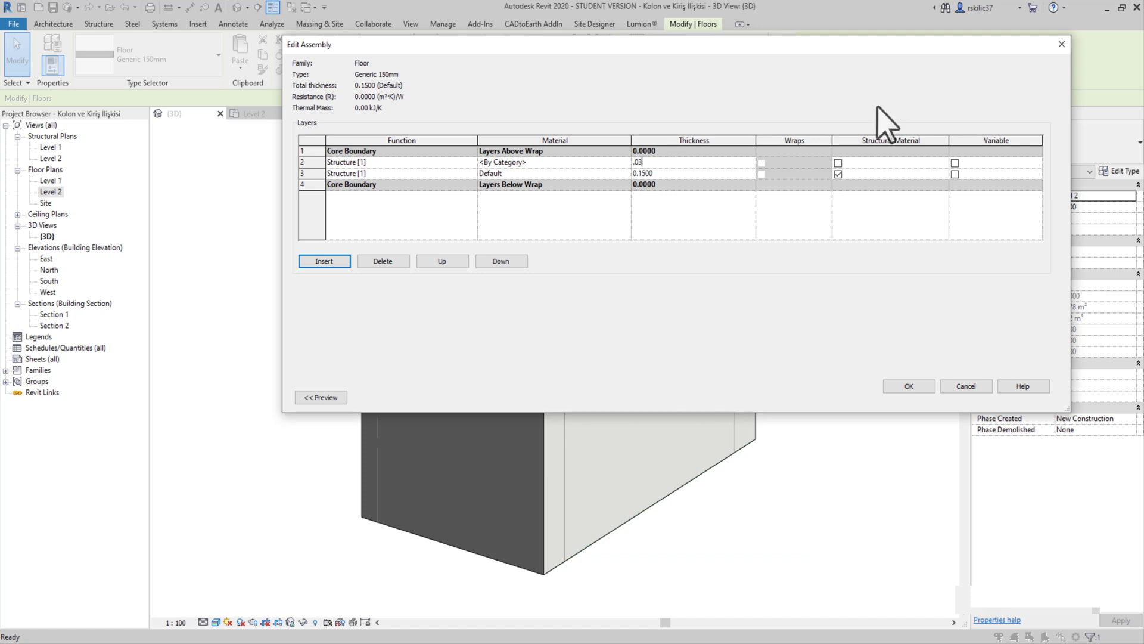
left_click(564, 163)
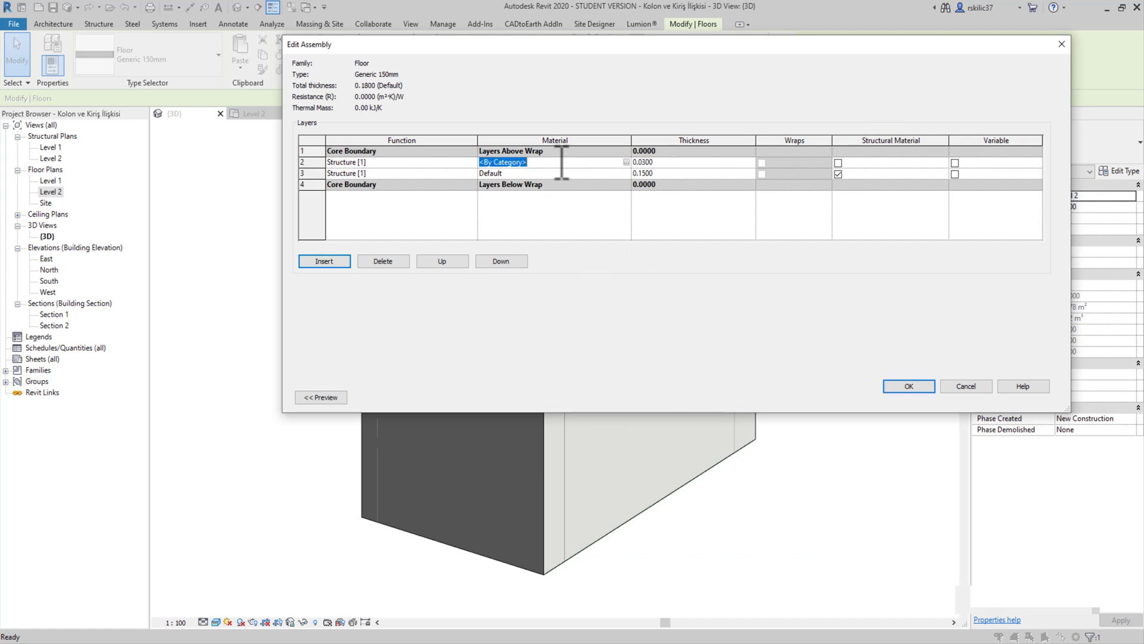
- Move the new 0.0300 layer to the bottom as Finish 1 in Wall Texture, Stucco
left_click(331, 162)
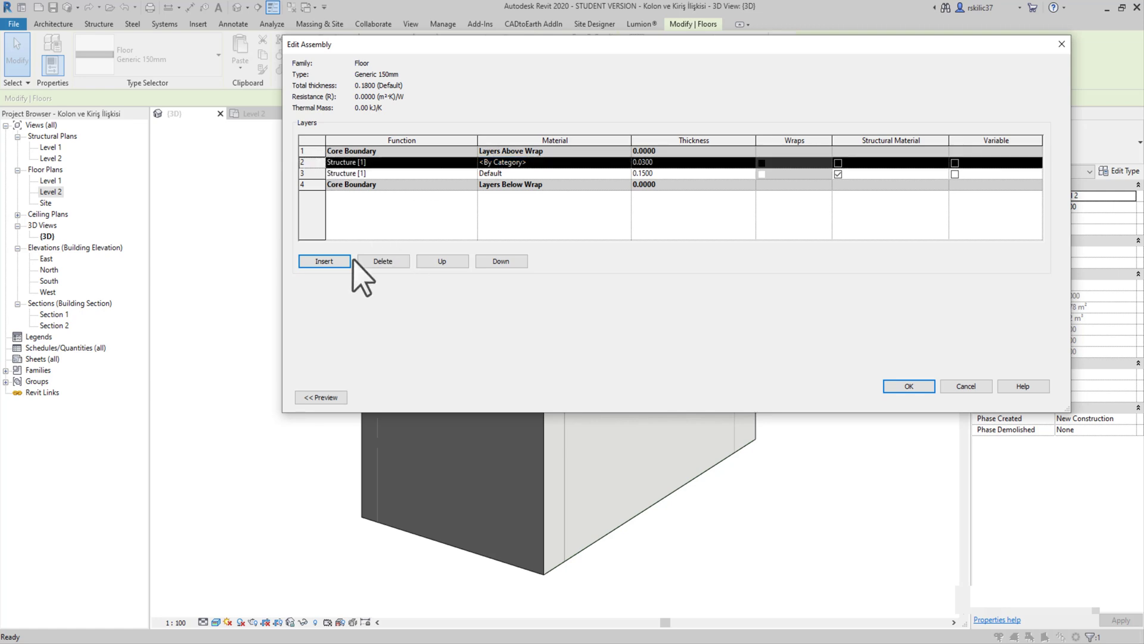
left_click(500, 261)
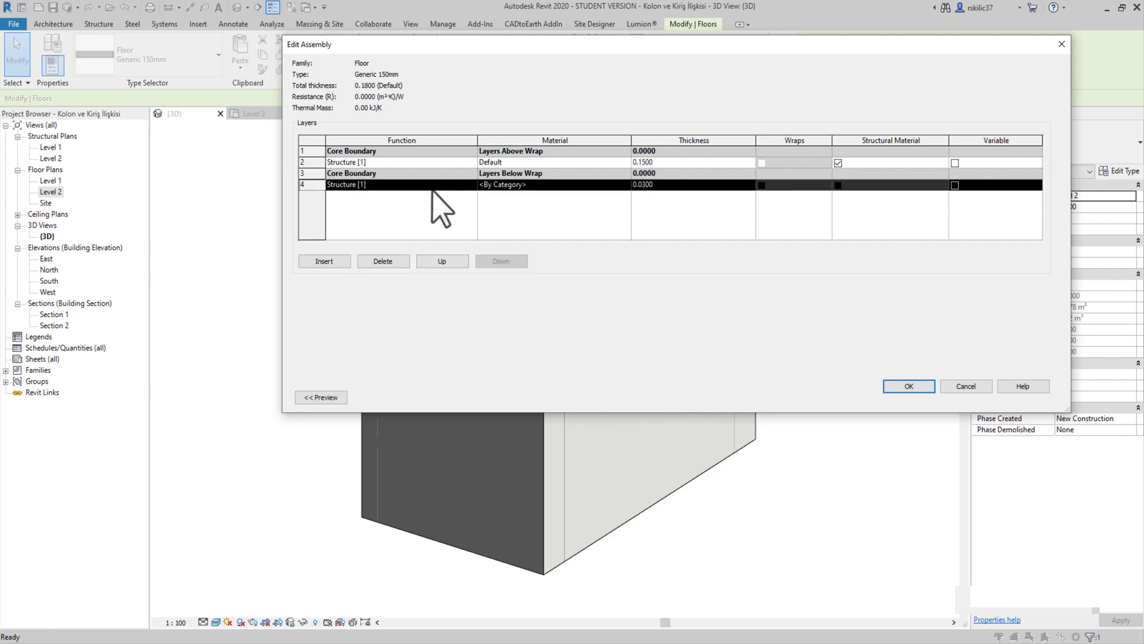
left_click(470, 186)
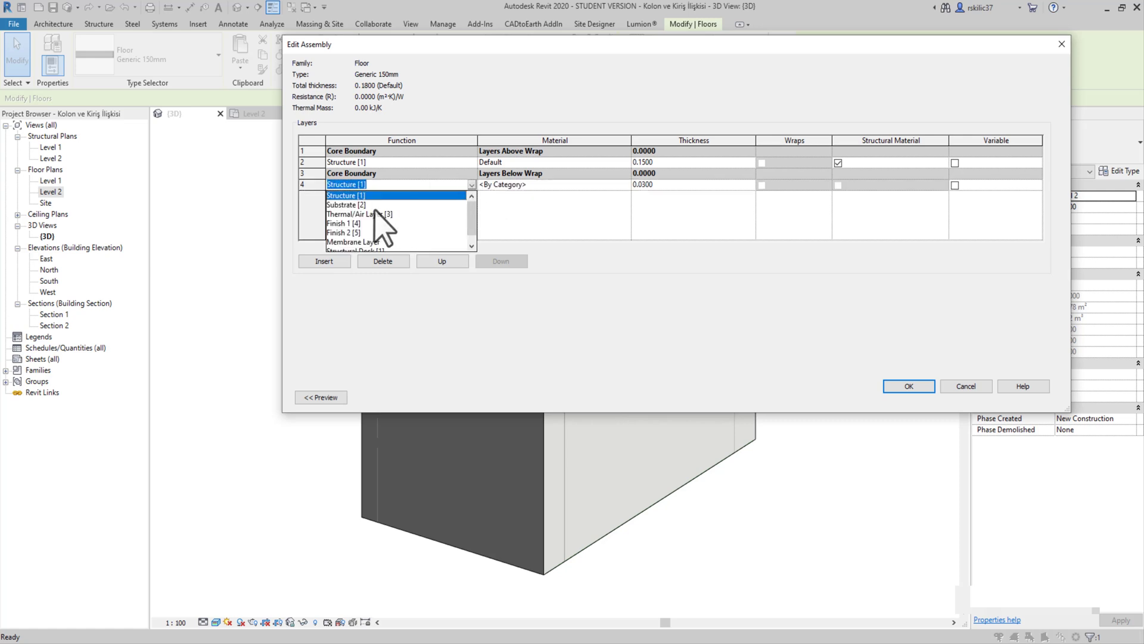
left_click(352, 224)
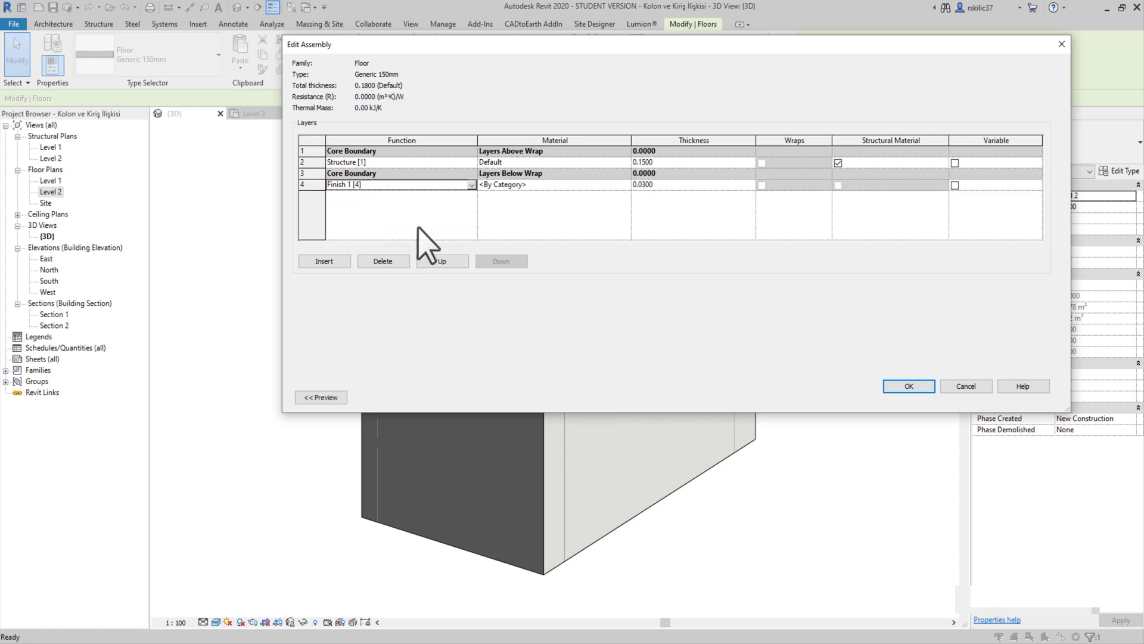
left_click(627, 185)
type("wall")
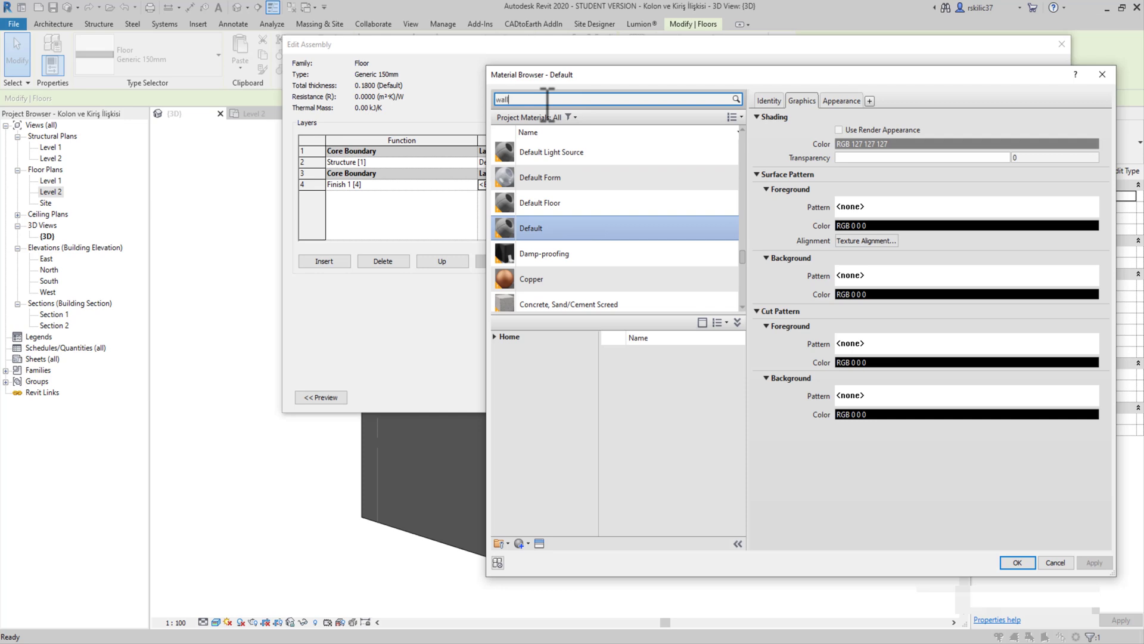
type(" tex")
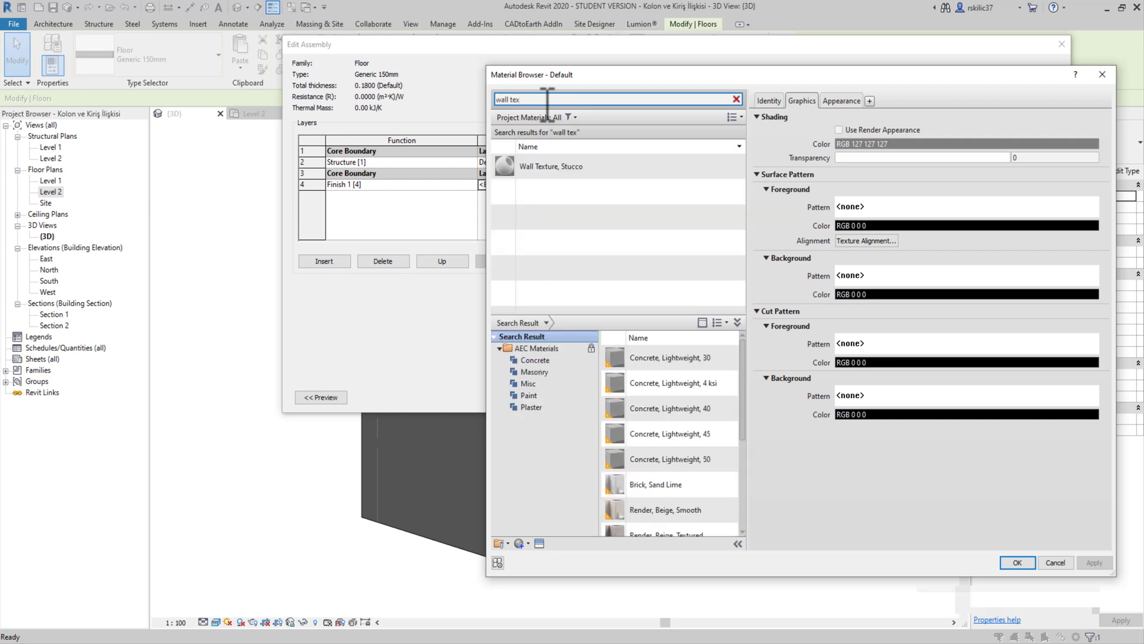
double_click(530, 167)
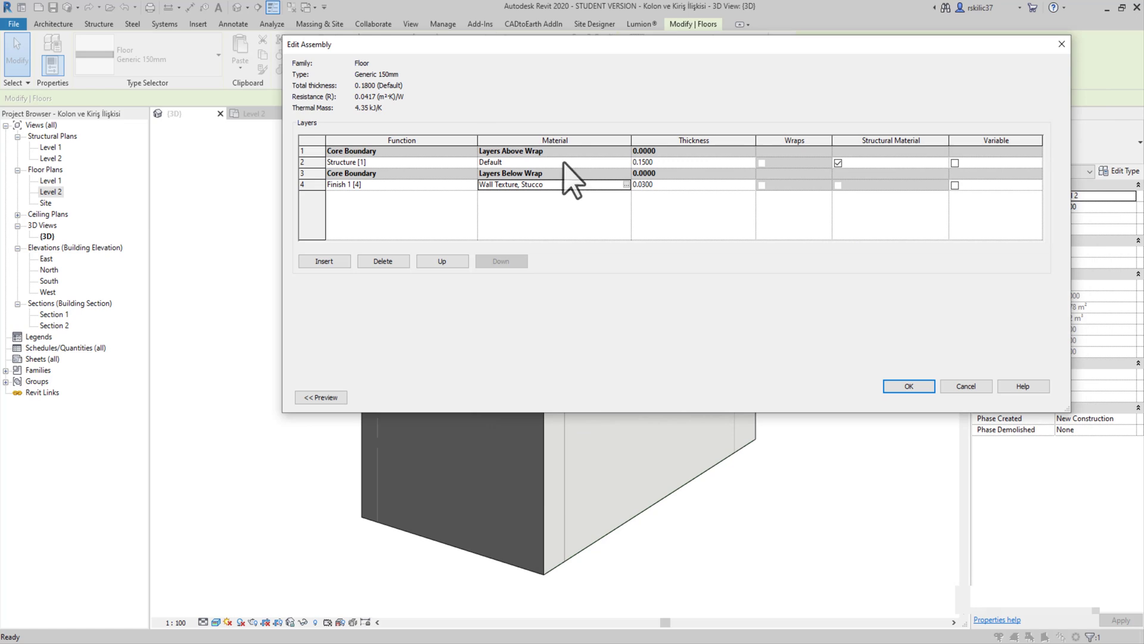
- Set the structure layer material to Concrete - Cast-in-Place Concrete and confirm the layers
left_click(484, 161)
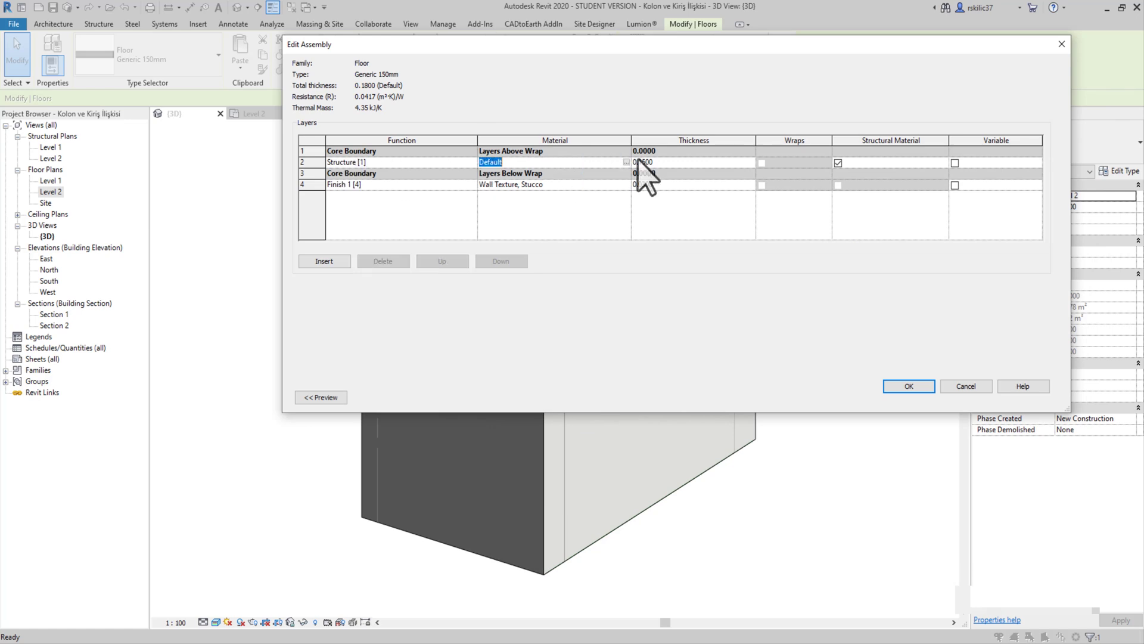
left_click(625, 162)
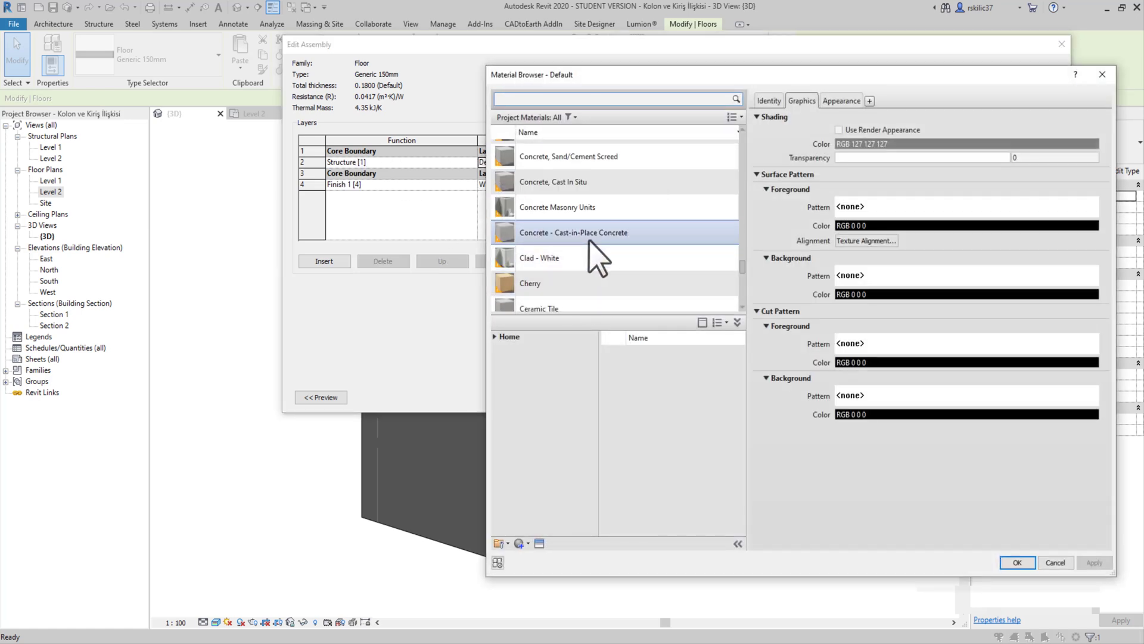
left_click(595, 237)
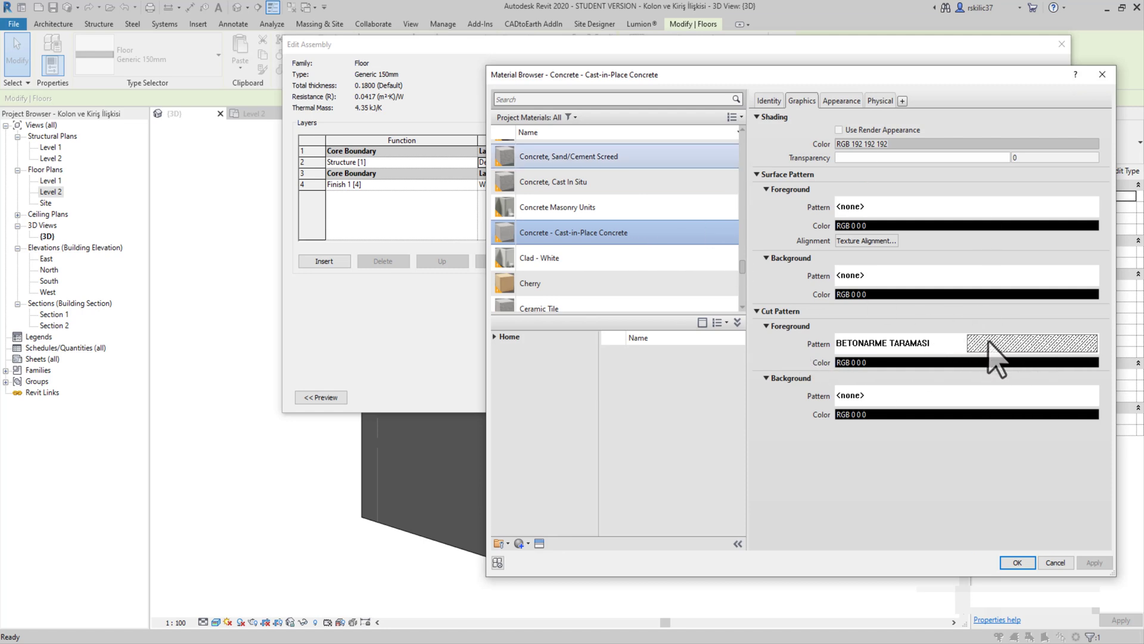
left_click(1018, 563)
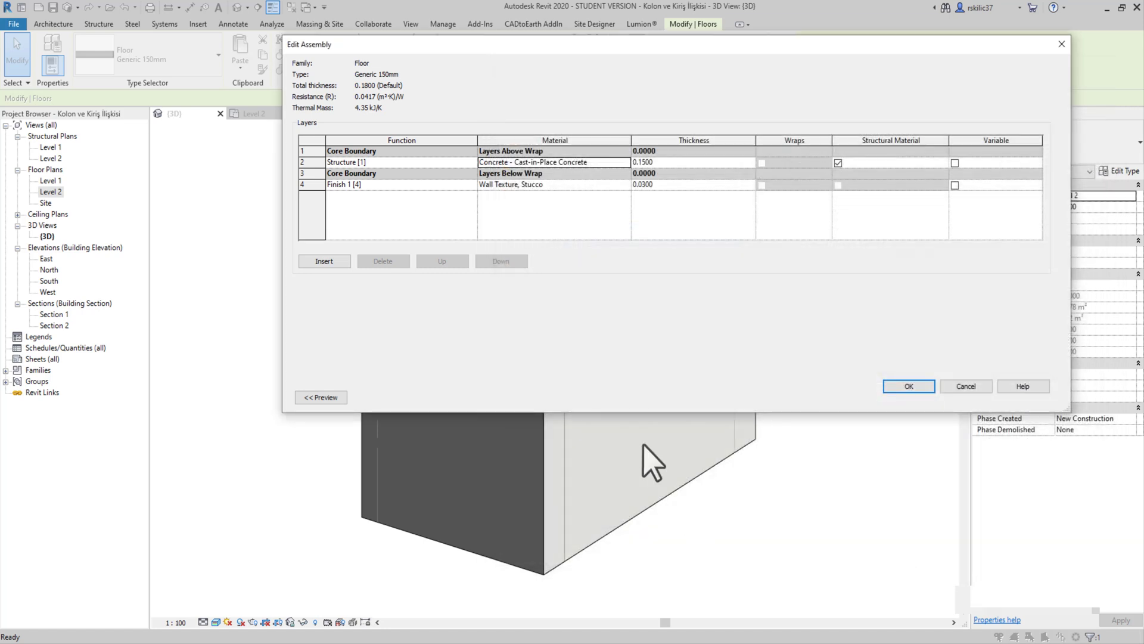
left_click(925, 389)
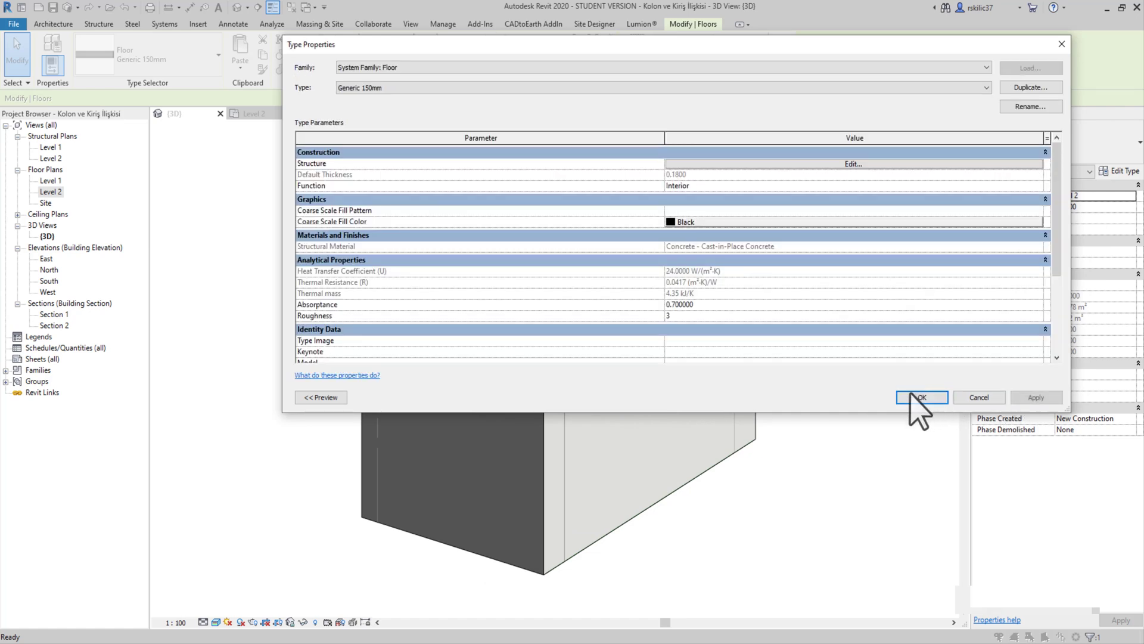
- Apply the type changes, inspect the slab-column junction in Section 2, and return to 3D
left_click(942, 399)
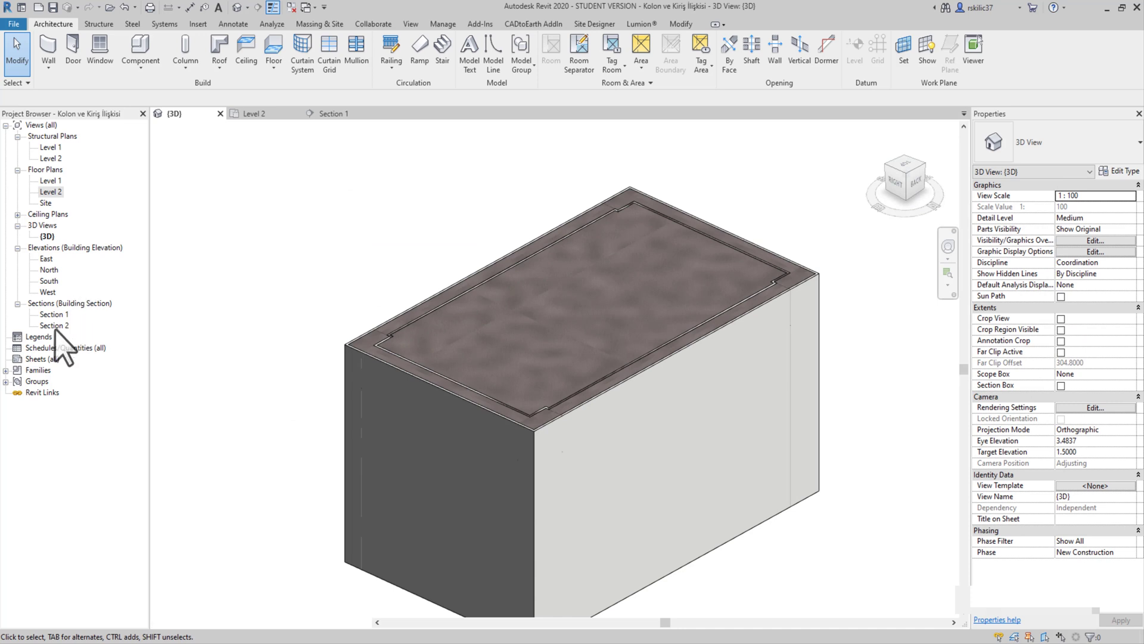
double_click(54, 325)
scroll(366, 337, "up", 5)
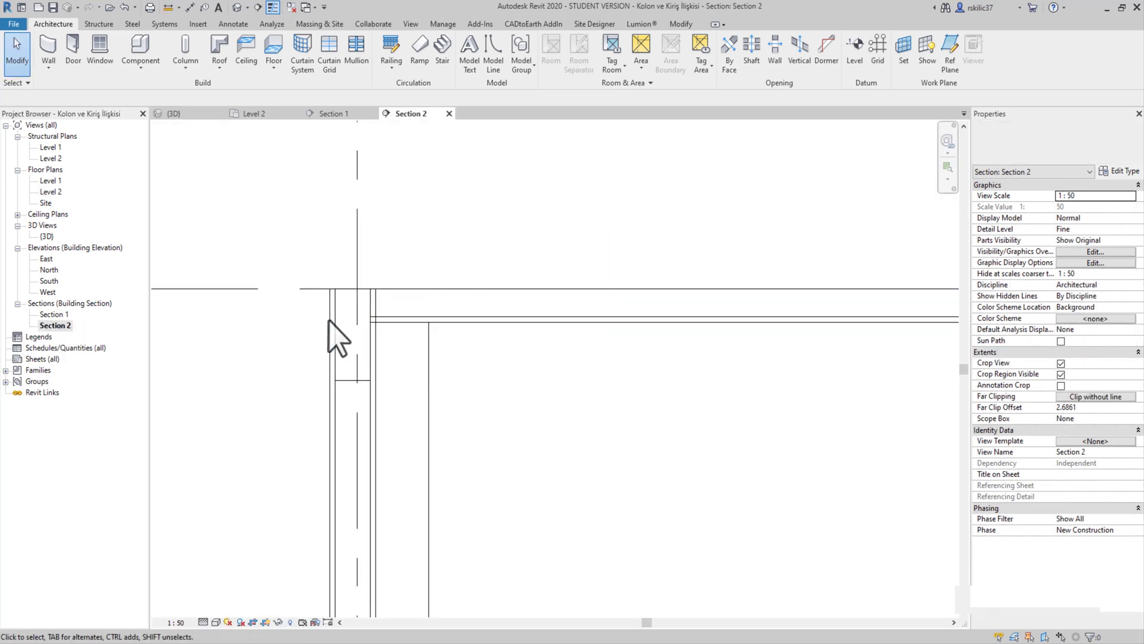
scroll(421, 388, "up", 2)
middle_click_drag(422, 388, 529, 281)
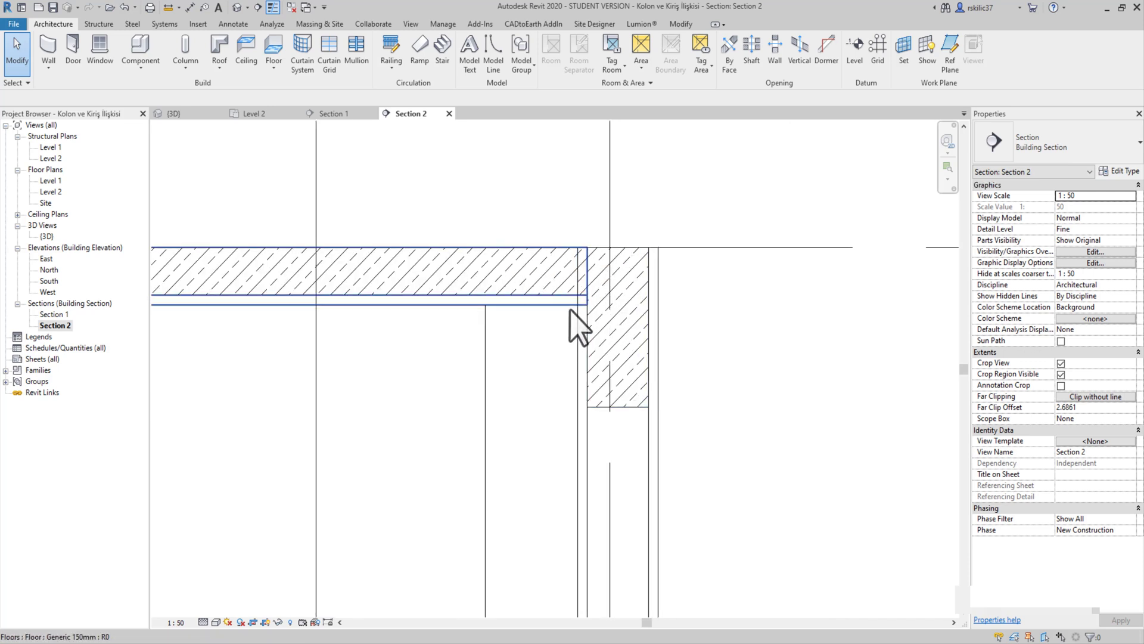
scroll(593, 350, "down", 3)
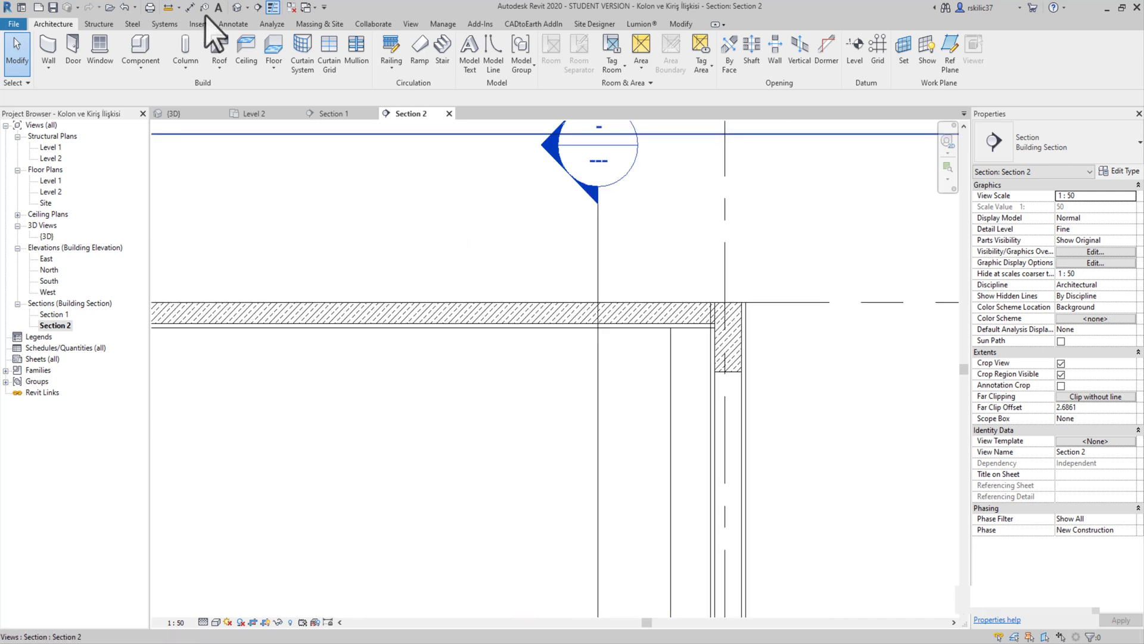
left_click(241, 7)
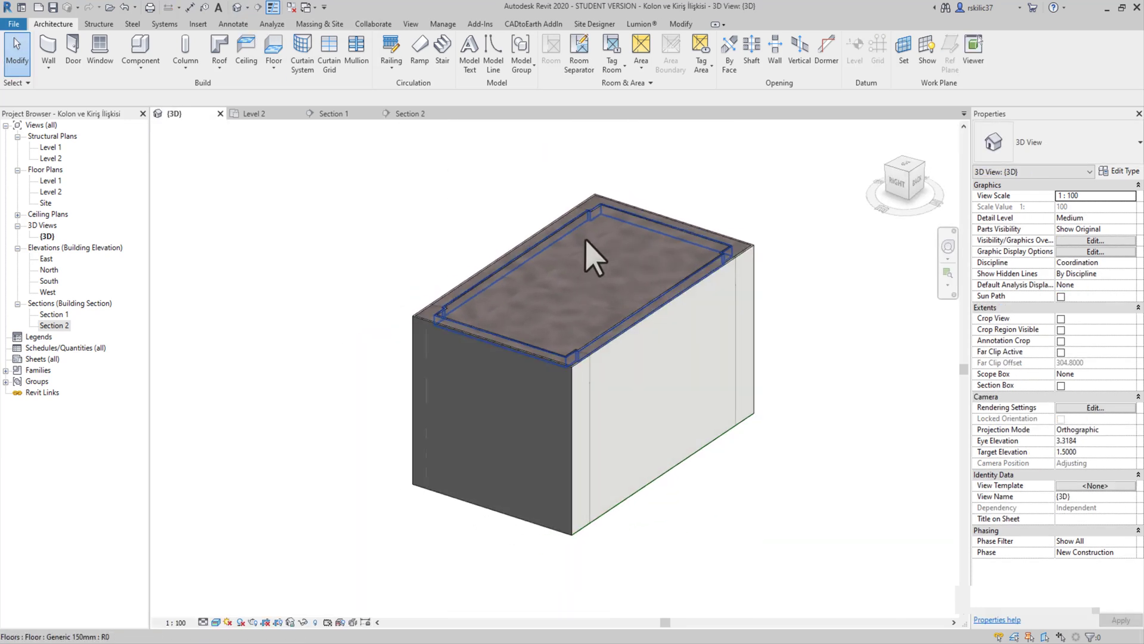
- Join the floor to all surrounding walls using Join Geometry with a crossing selection
left_click(563, 281)
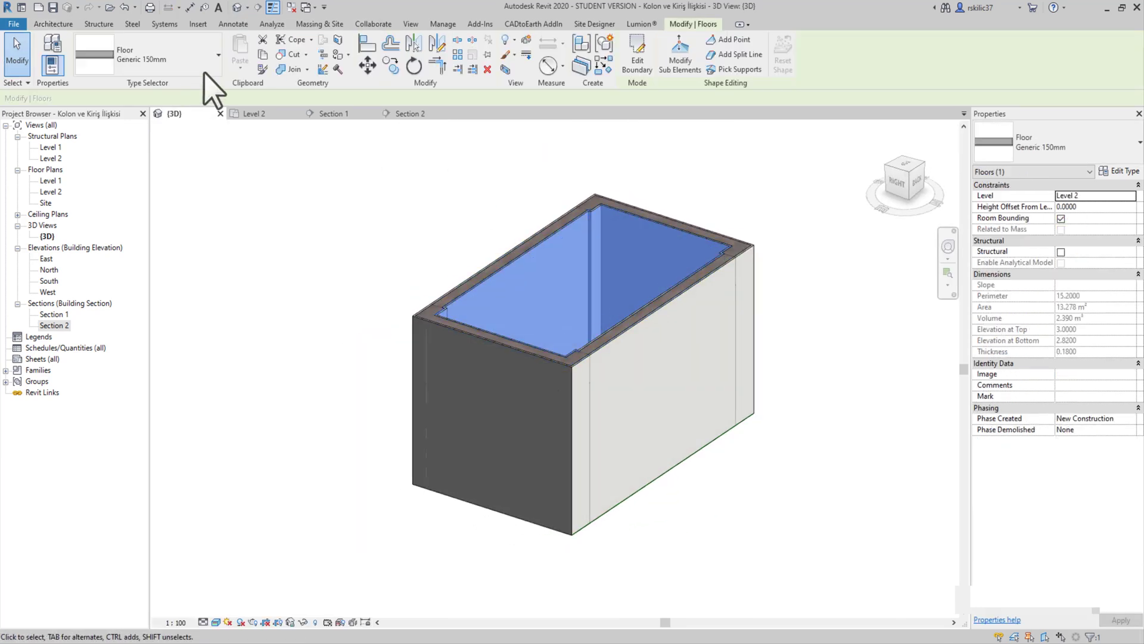
left_click(295, 70)
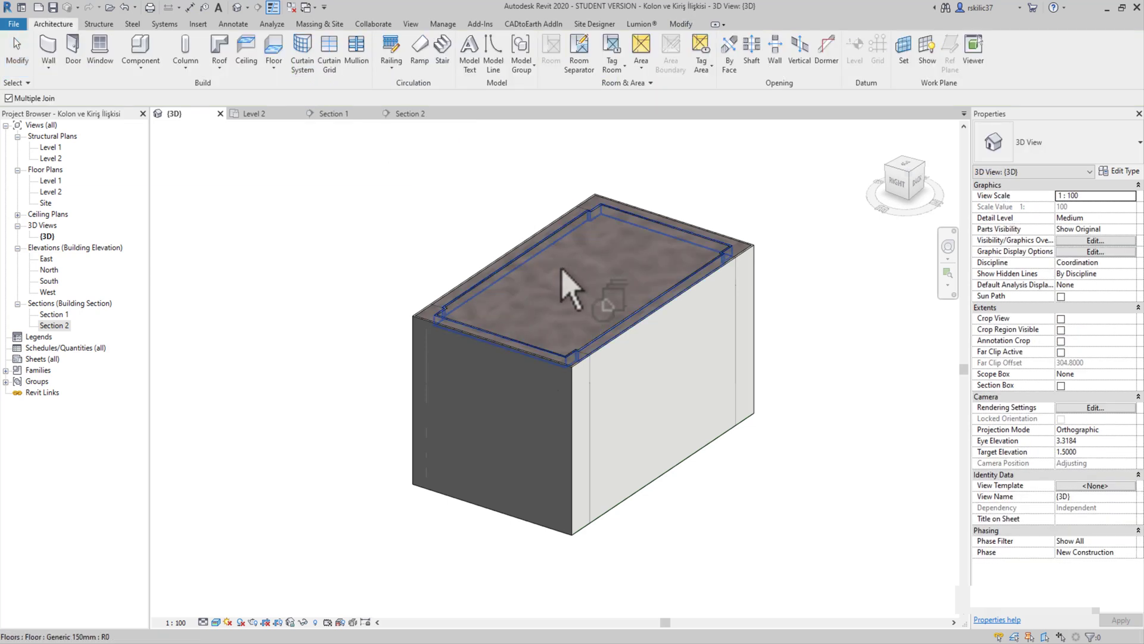
left_click(565, 286)
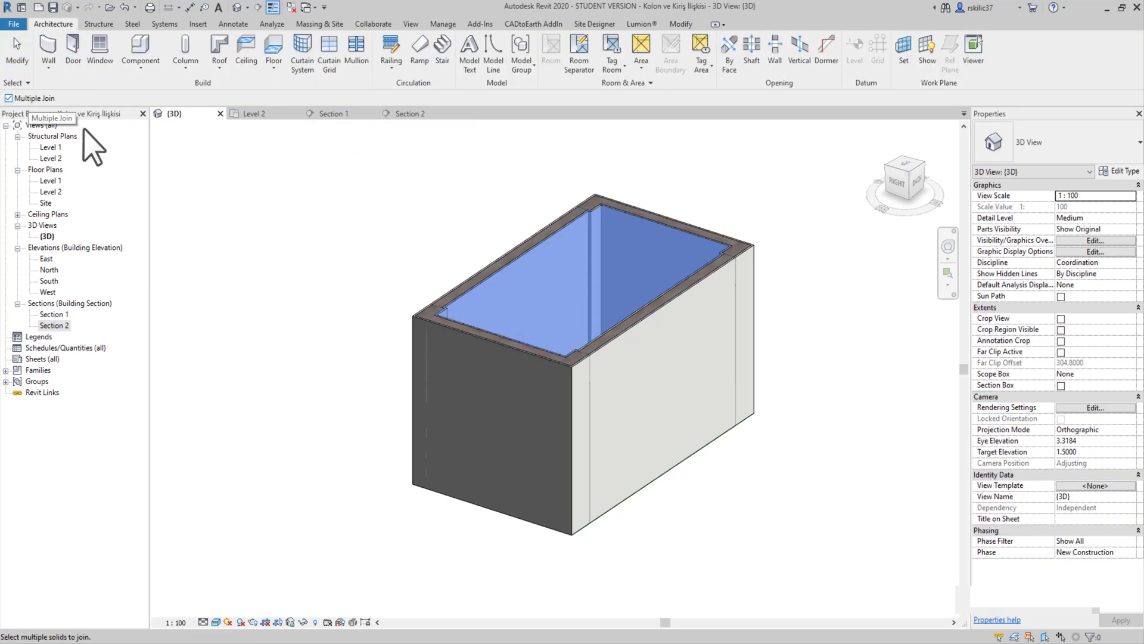
middle_click_drag(572, 286, 513, 237, "shift")
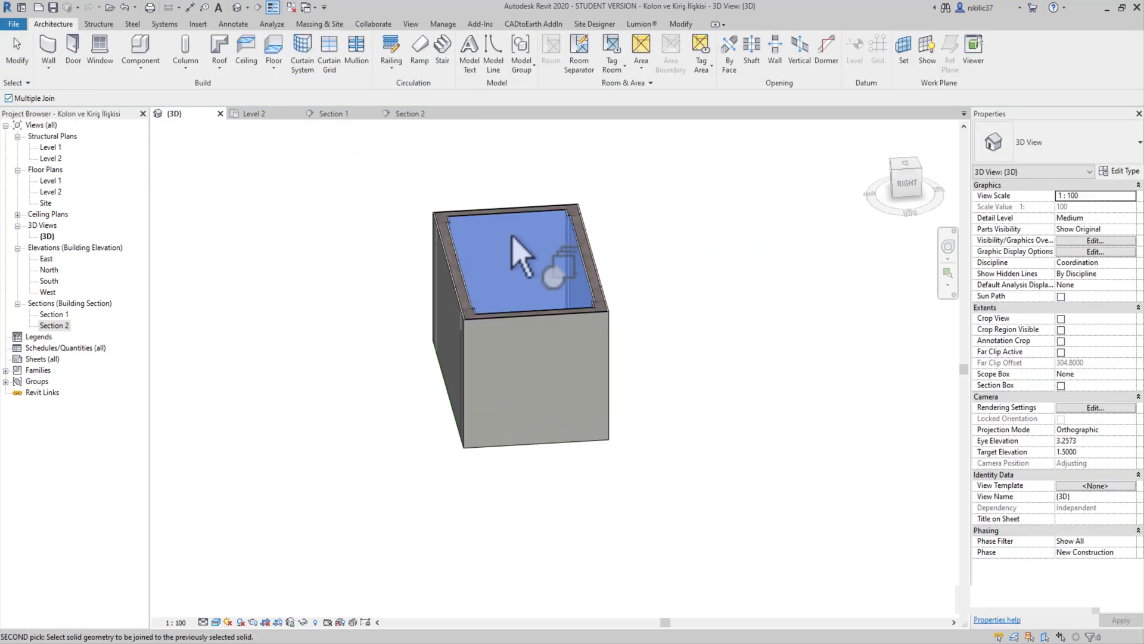
left_click_drag(700, 150, 284, 411)
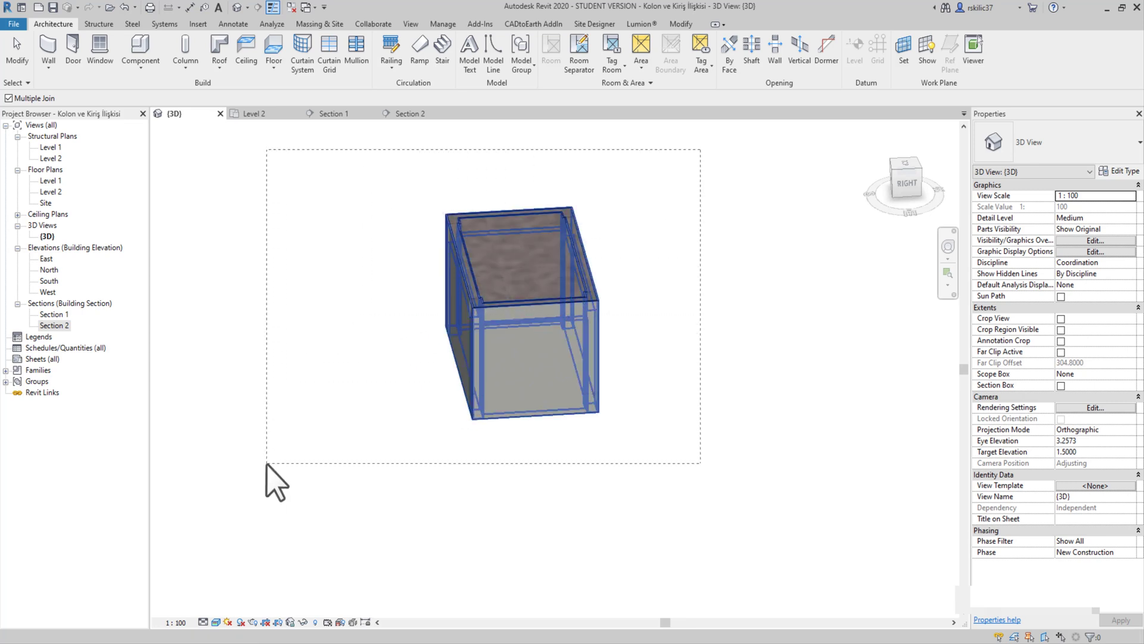
left_click_drag(266, 464, 266, 464)
- Orbit the model to check the joins and dismiss the joined-but-not-intersecting warning
middle_click_drag(528, 473, 1049, 596, "shift")
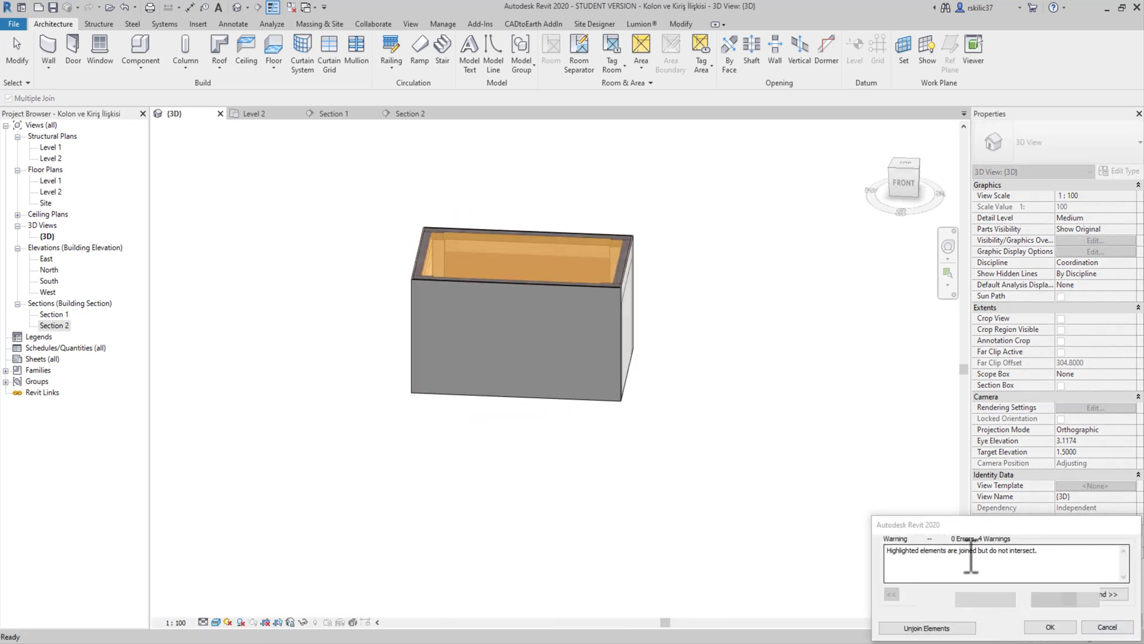
scroll(736, 417, "up", 2)
mouse_move(736, 416)
middle_mouse_down("shift")
mouse_move(474, 396)
mouse_move(393, 173)
middle_mouse_up("shift")
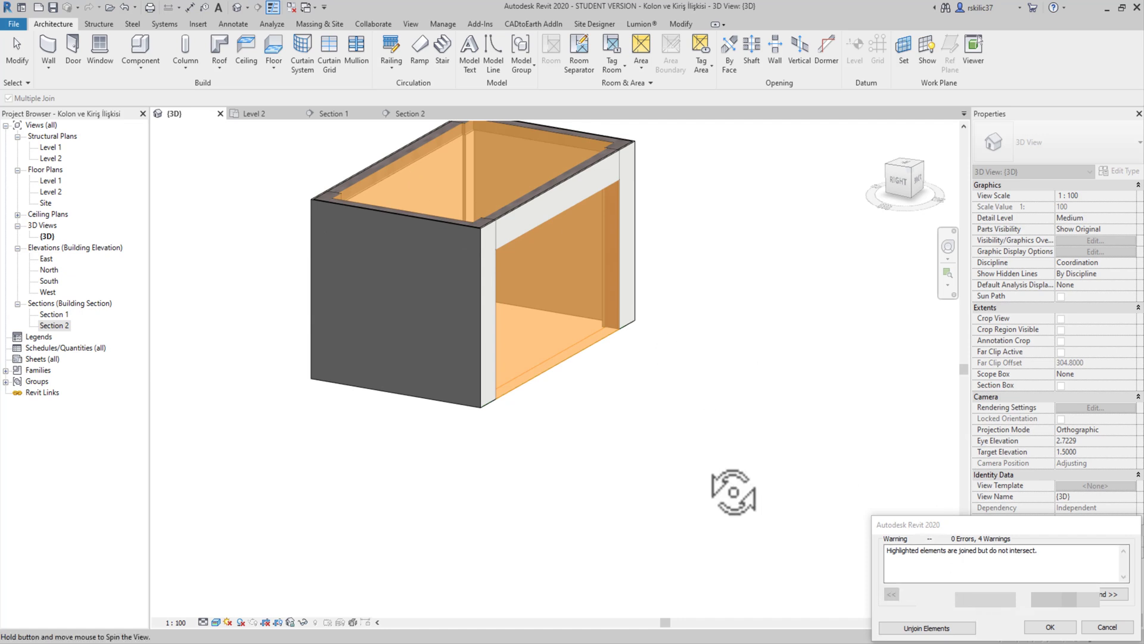
mouse_move(731, 490)
middle_mouse_down("shift")
mouse_move(545, 248)
mouse_move(608, 377)
middle_mouse_up("shift")
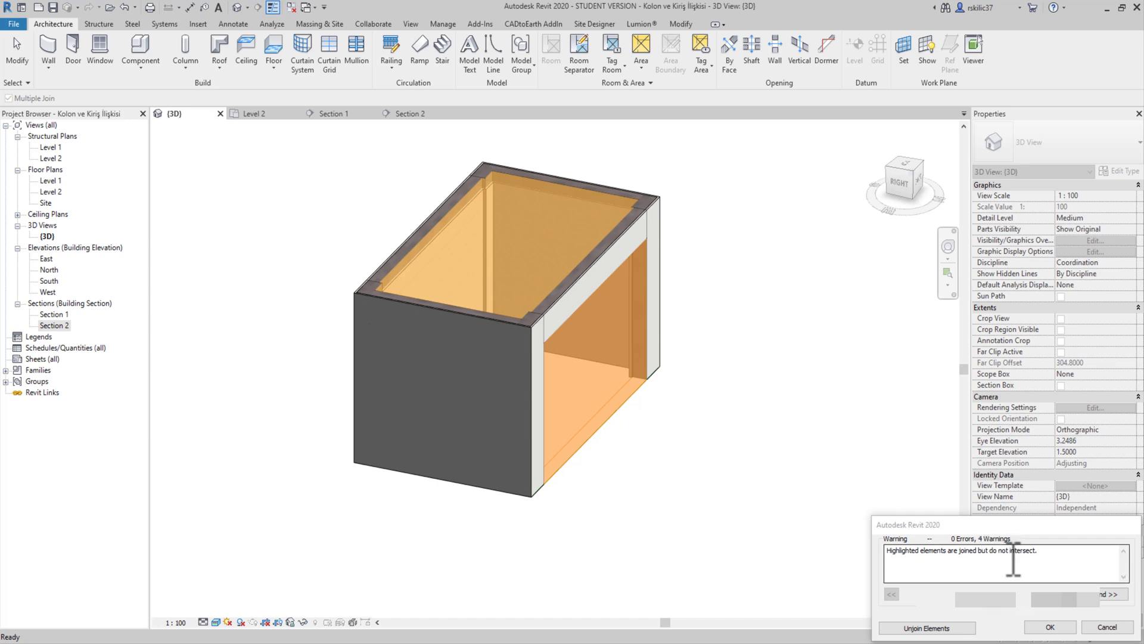
middle_click_drag(596, 313, 528, 244)
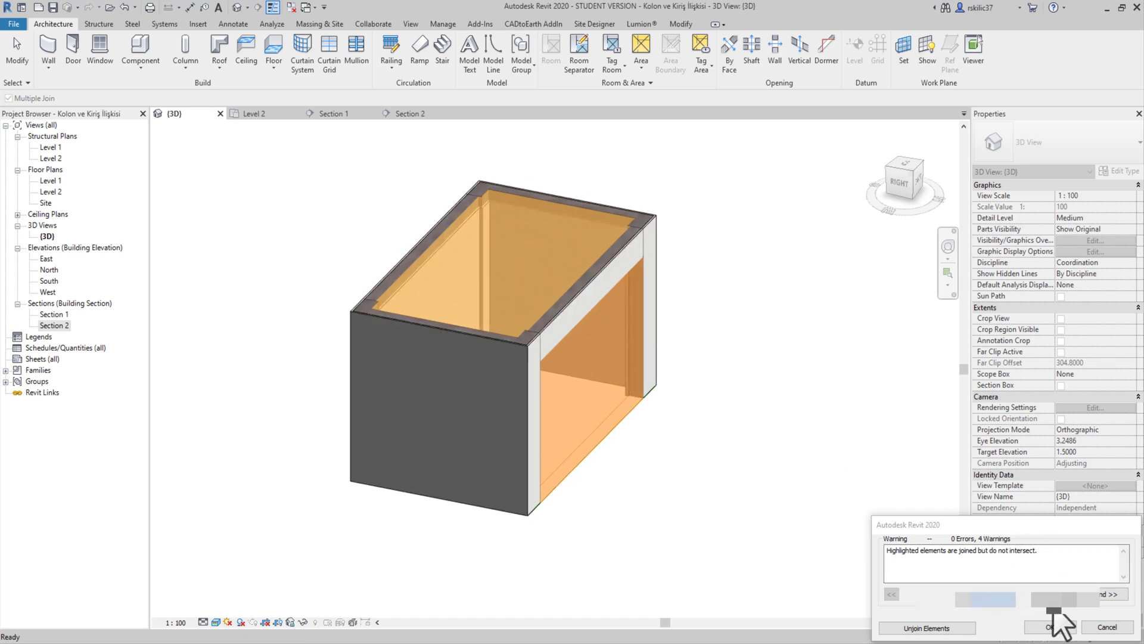
left_click(1052, 626)
- Inspect the floor edge at the beam in Section 2 and Section 1, then return to 3D
double_click(55, 325)
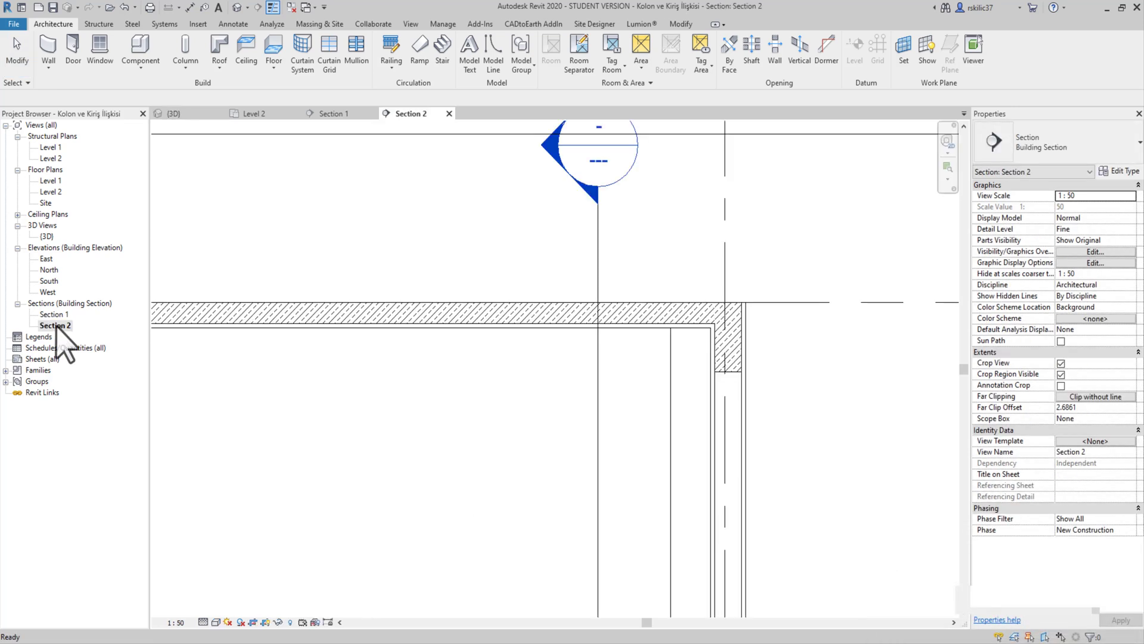
left_click(410, 333)
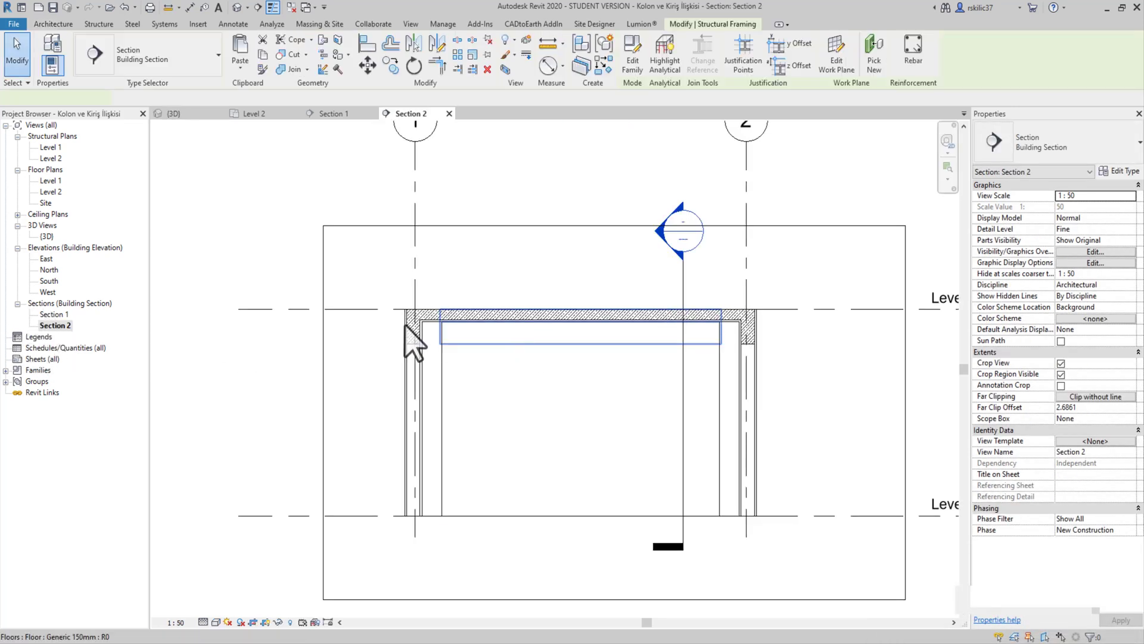
scroll(409, 336, "up", 2)
scroll(394, 316, "up", 2)
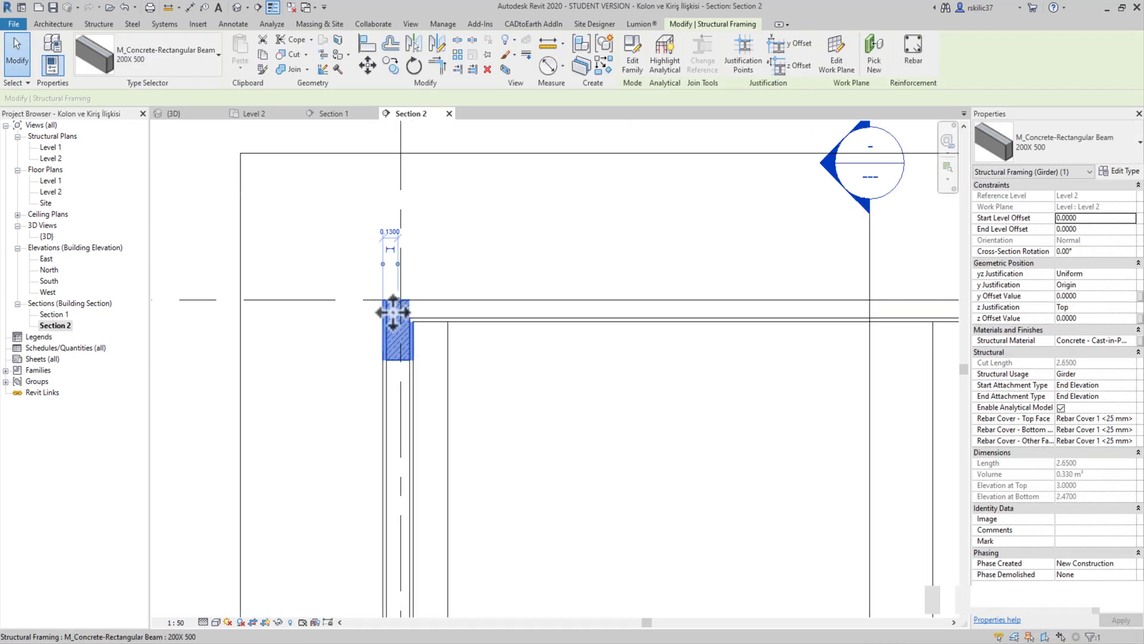
double_click(55, 314)
scroll(605, 239, "up", 2)
left_click(605, 204)
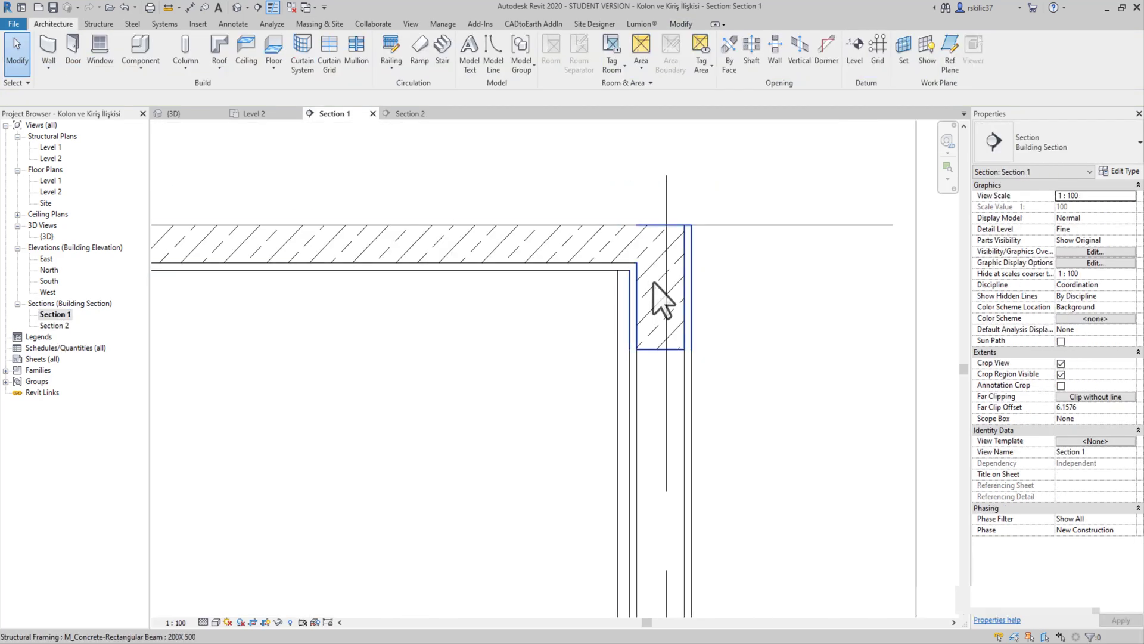
scroll(659, 298, "down", 2)
left_click(238, 7)
left_click(497, 310)
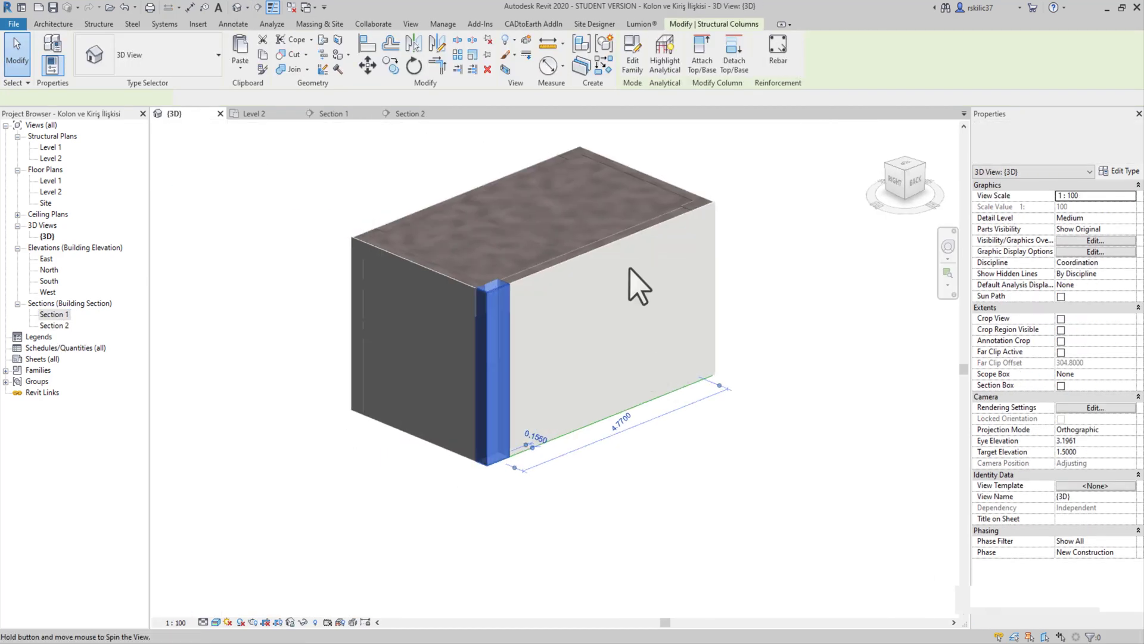
left_click(505, 69)
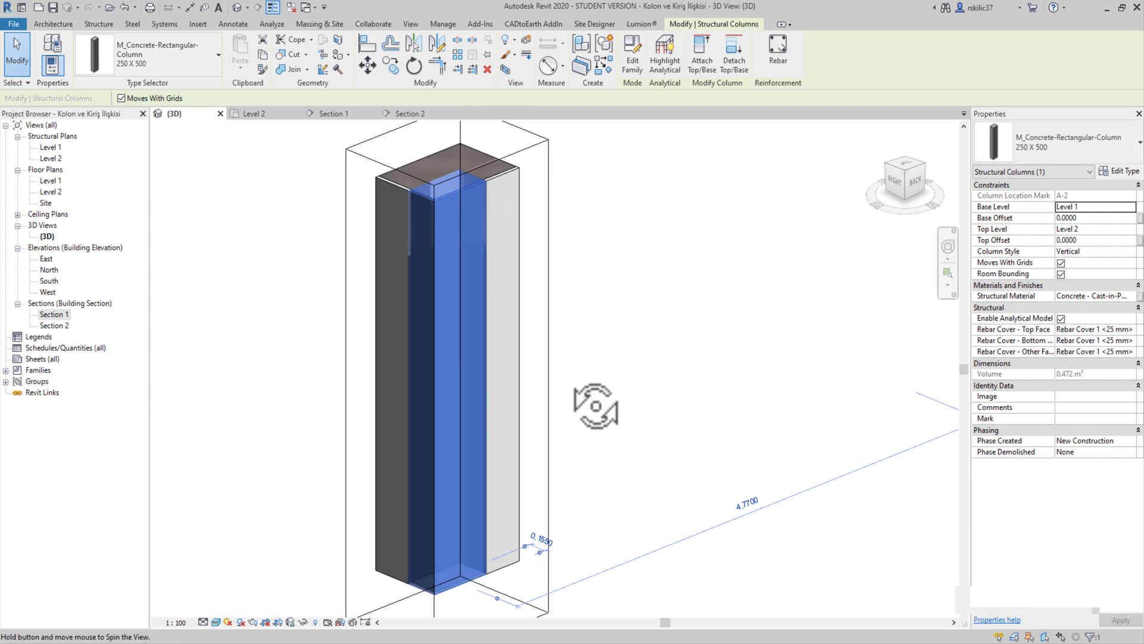
middle_click_drag(594, 399, 382, 419, "shift")
middle_click_drag(556, 200, 504, 218, "shift")
left_click(499, 218)
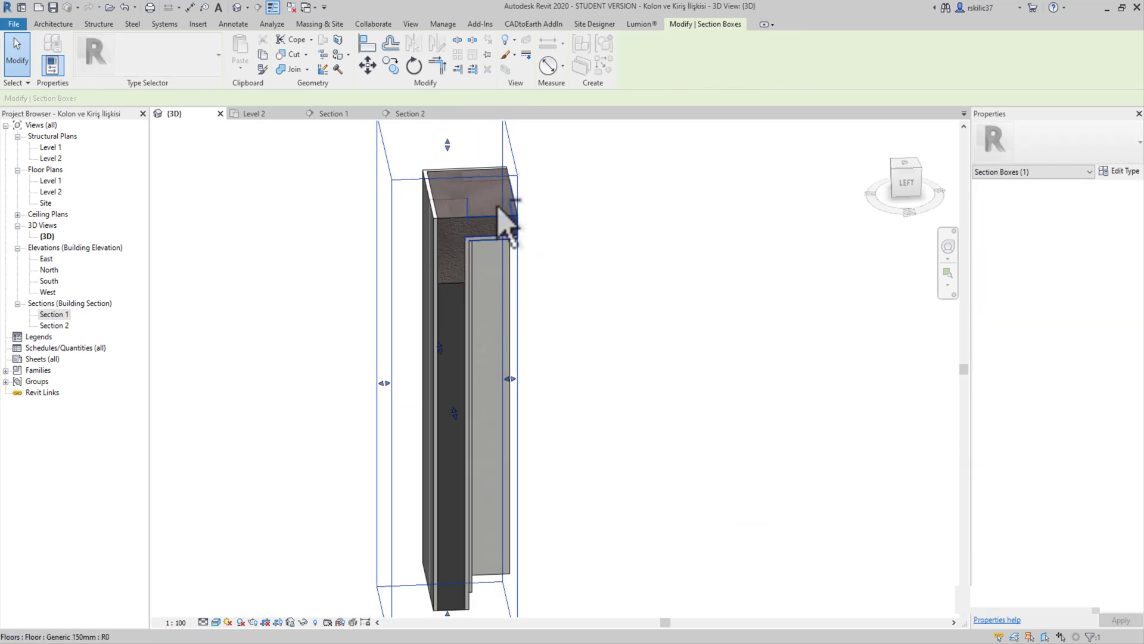
left_click_drag(507, 384, 459, 381)
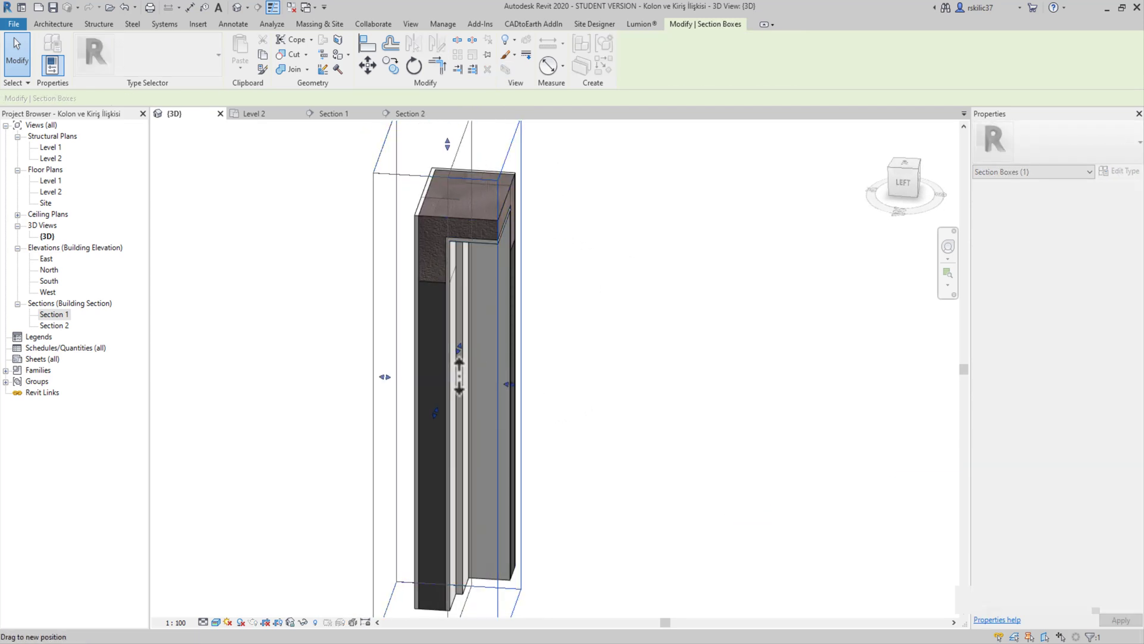
mouse_move(504, 392)
middle_mouse_down("shift")
mouse_move(481, 401)
mouse_move(417, 388)
middle_mouse_up("shift")
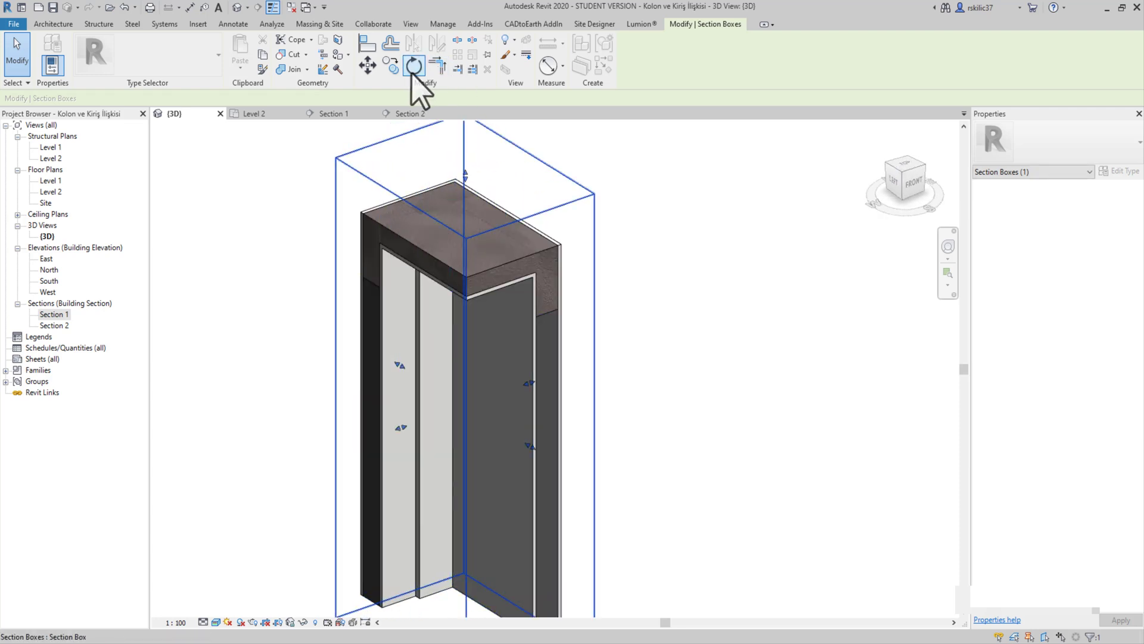
left_click(730, 226)
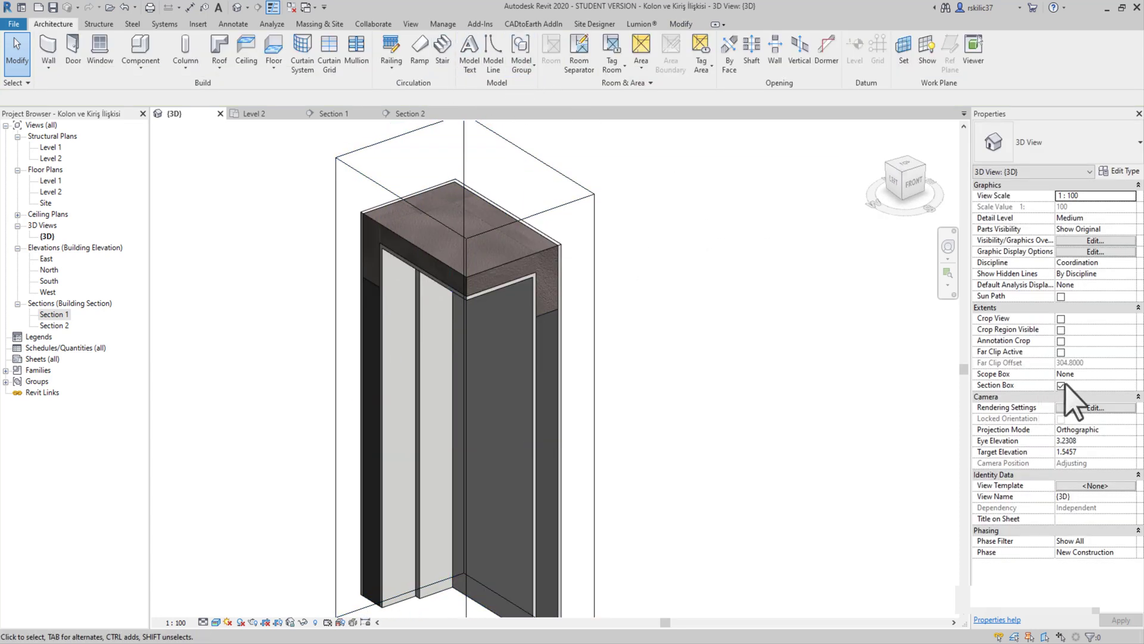
left_click(481, 309)
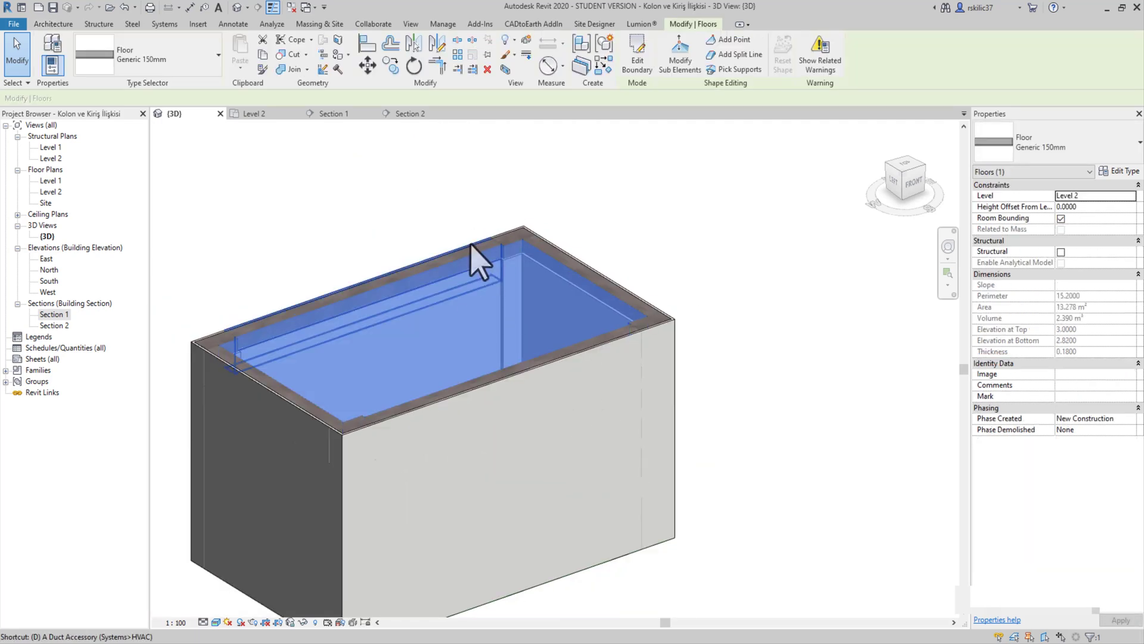
- Temporarily hide the Level 2 floor with HH
left_click(423, 224)
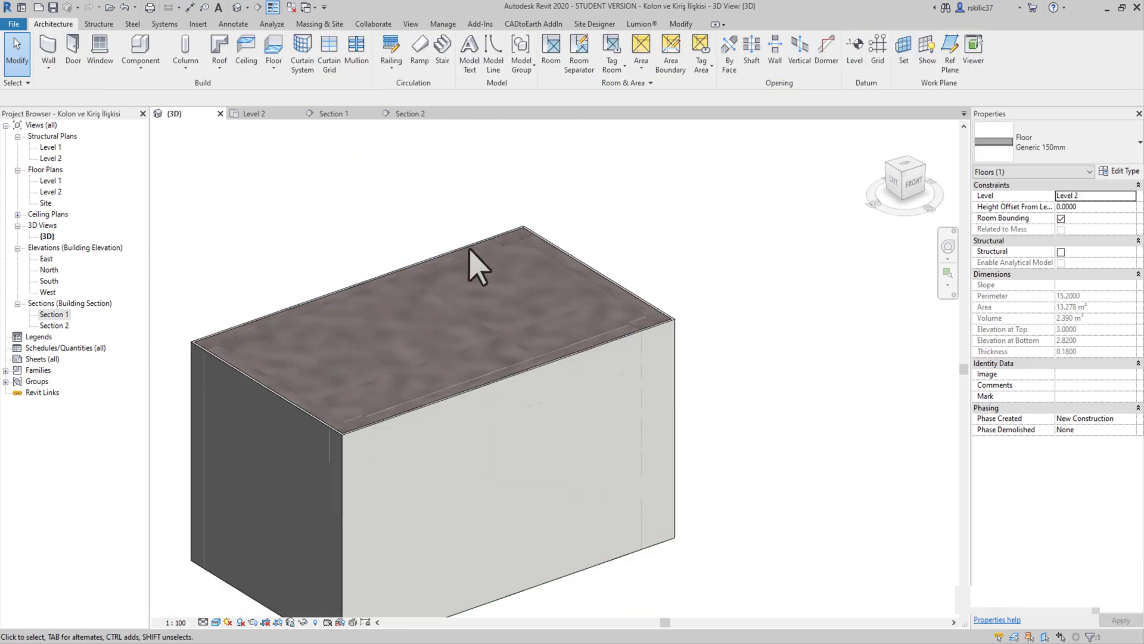
left_click(500, 292)
key("h")
key("h")
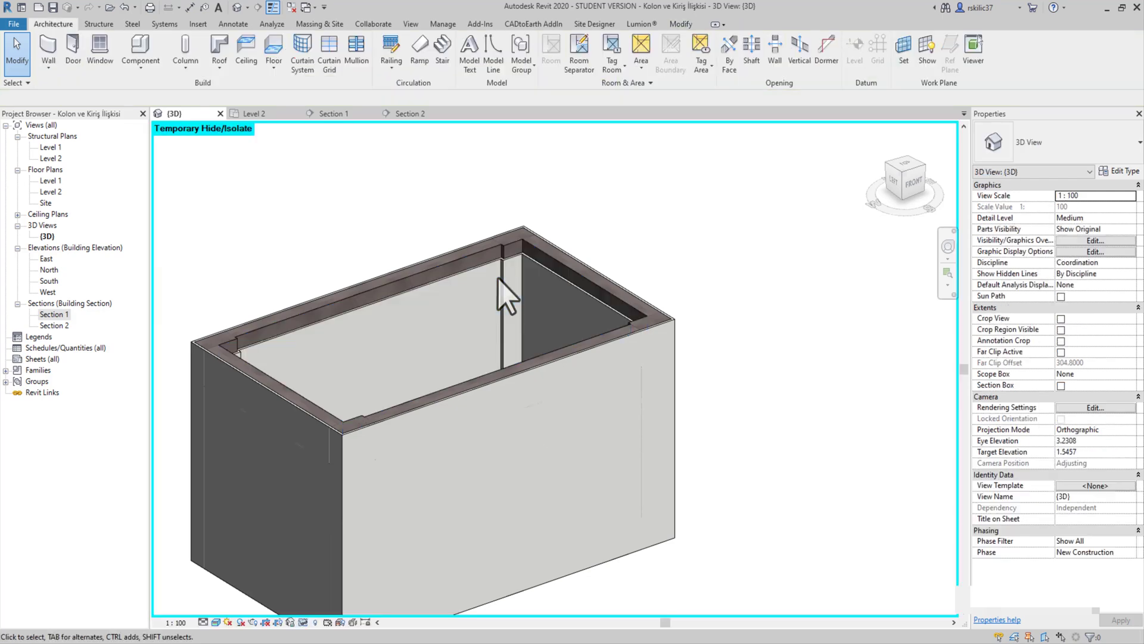
- Orbit and zoom to inspect the exposed wall tops, beams and corner column
mouse_move(447, 292)
middle_mouse_down("shift")
mouse_move(695, 345)
mouse_move(473, 217)
mouse_move(685, 276)
mouse_move(425, 256)
mouse_move(710, 299)
mouse_move(643, 301)
mouse_move(225, 210)
mouse_move(538, 259)
mouse_move(449, 258)
mouse_move(652, 366)
mouse_move(523, 224)
middle_mouse_up("shift")
scroll(511, 269, "up", 2)
scroll(511, 268, "up", 3)
scroll(488, 250, "up", 2)
scroll(482, 235, "down", 3)
scroll(529, 319, "down", 2)
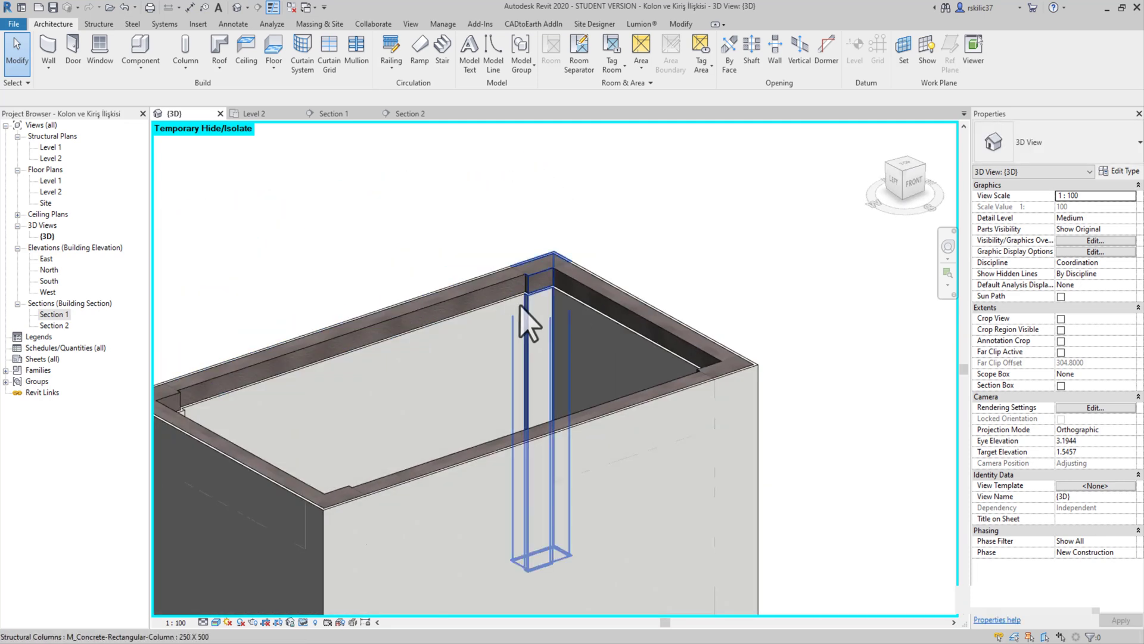
scroll(539, 257, "up", 3)
scroll(540, 257, "down", 2)
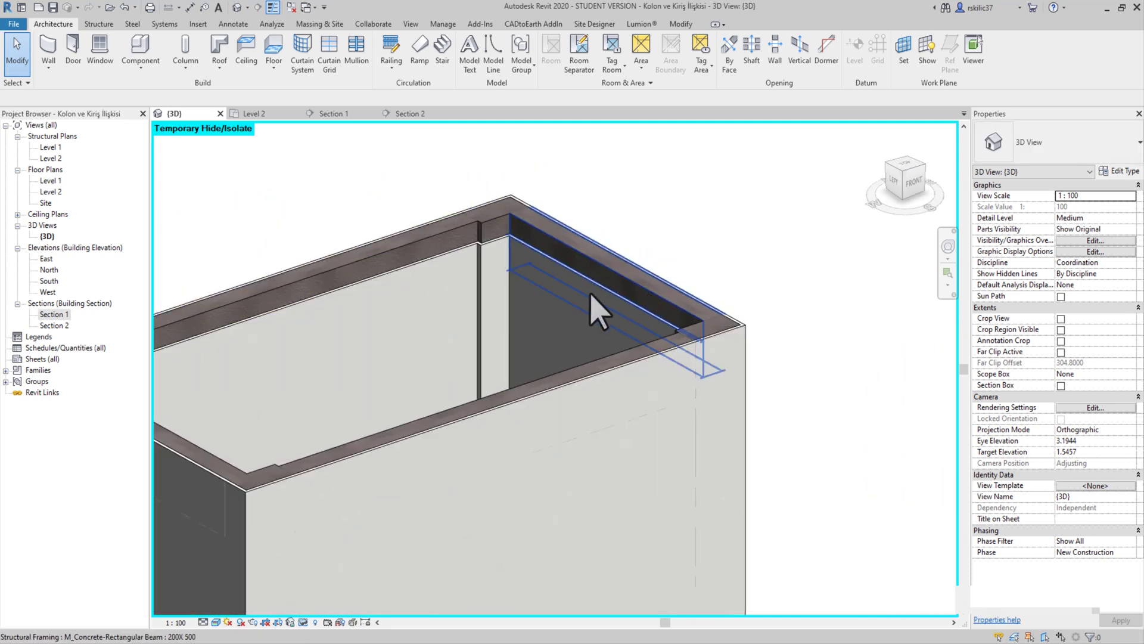